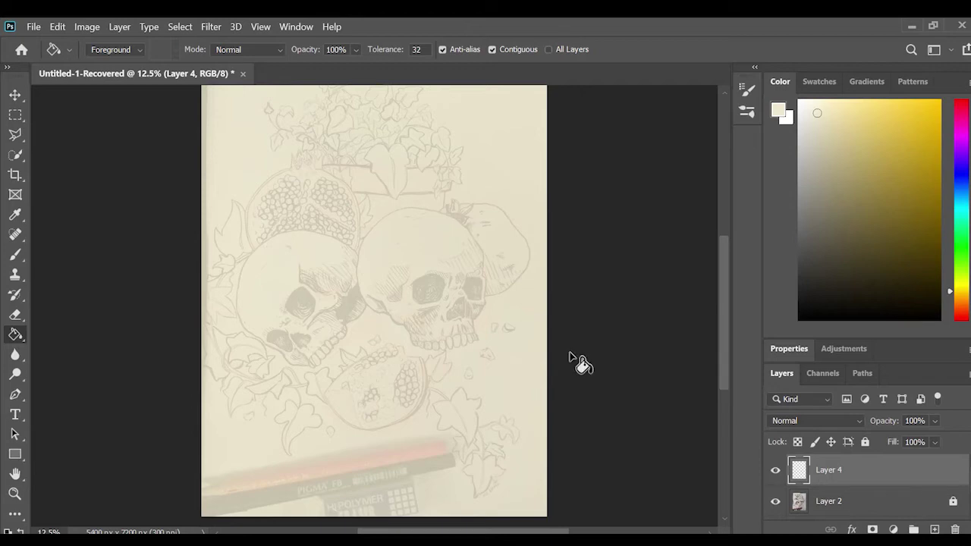
- Zoom in on the skulls and set up the Brush tool with near-black ink
{"action": "key", "text": "ctrl+plus"}
{"action": "key", "text": "ctrl+plus"}
{"action": "key", "text": "ctrl+plus"}
{"action": "key", "text": "b"}
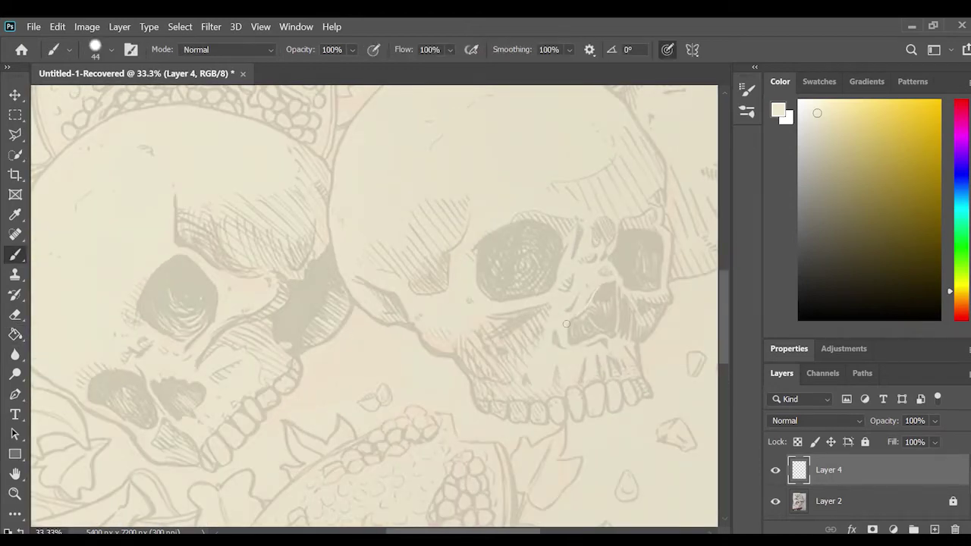
{"action": "left_click_drag", "start_coordinate": [847, 290], "coordinate": [830, 275]}
{"action": "key", "text": "ctrl+plus"}
{"action": "key", "text": "ctrl+plus"}
- Ink the left eye socket outline with small ticks and curls beside it
{"action": "left_click_drag", "start_coordinate": [458, 328], "coordinate": [465, 324]}
{"action": "left_click_drag", "start_coordinate": [569, 203], "coordinate": [615, 161]}
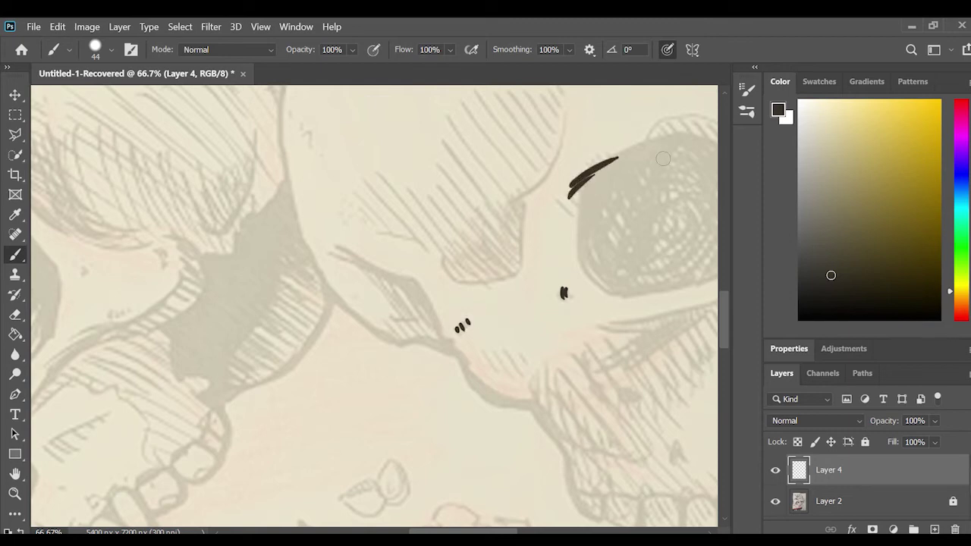
{"action": "key", "text": "ctrl+minus"}
{"action": "scroll", "coordinate": [529, 524], "scroll_direction": "right", "scroll_amount": 3}
{"action": "mouse_move", "coordinate": [333, 214]}
{"action": "left_mouse_down"}
{"action": "mouse_move", "coordinate": [446, 191]}
{"action": "mouse_move", "coordinate": [433, 292]}
{"action": "mouse_move", "coordinate": [338, 217]}
{"action": "left_mouse_up"}
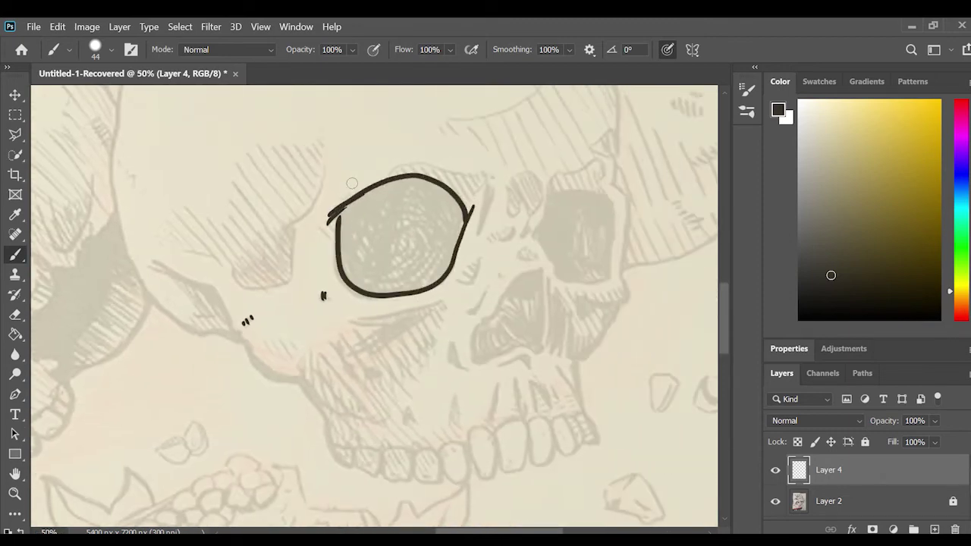
{"action": "mouse_move", "coordinate": [474, 193]}
{"action": "left_mouse_down"}
{"action": "mouse_move", "coordinate": [479, 184]}
{"action": "mouse_move", "coordinate": [483, 218]}
{"action": "left_mouse_up"}
{"action": "left_click_drag", "start_coordinate": [480, 257], "coordinate": [472, 273]}
{"action": "mouse_move", "coordinate": [456, 279]}
{"action": "left_mouse_down"}
{"action": "mouse_move", "coordinate": [468, 282]}
{"action": "mouse_move", "coordinate": [464, 312]}
{"action": "left_mouse_up"}
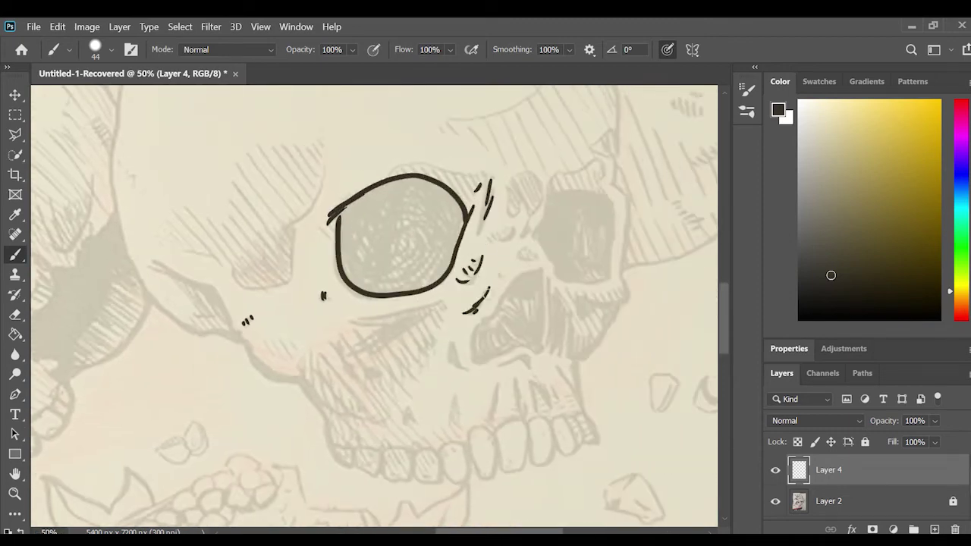
- Ink short strokes between the sockets and outline the right eye socket
{"action": "left_click_drag", "start_coordinate": [502, 239], "coordinate": [515, 232]}
{"action": "left_click_drag", "start_coordinate": [540, 199], "coordinate": [528, 237]}
{"action": "left_click_drag", "start_coordinate": [509, 184], "coordinate": [527, 176]}
{"action": "mouse_move", "coordinate": [549, 183]}
{"action": "left_mouse_down"}
{"action": "mouse_move", "coordinate": [594, 161]}
{"action": "mouse_move", "coordinate": [605, 172]}
{"action": "left_mouse_up"}
{"action": "mouse_move", "coordinate": [553, 193]}
{"action": "left_mouse_down"}
{"action": "mouse_move", "coordinate": [540, 241]}
{"action": "mouse_move", "coordinate": [615, 275]}
{"action": "mouse_move", "coordinate": [618, 216]}
{"action": "mouse_move", "coordinate": [611, 273]}
{"action": "left_mouse_up"}
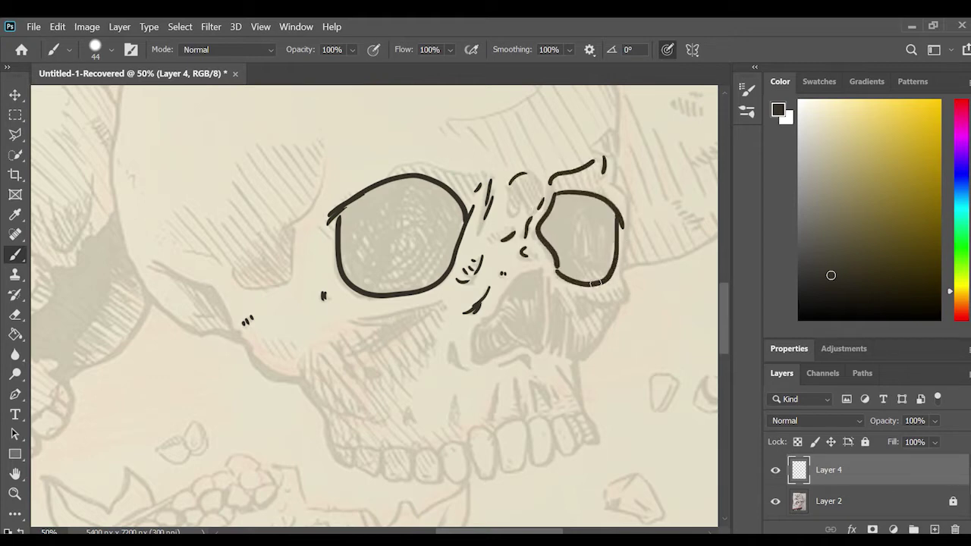
{"action": "mouse_move", "coordinate": [544, 267]}
{"action": "left_mouse_down"}
{"action": "mouse_move", "coordinate": [489, 317]}
{"action": "mouse_move", "coordinate": [475, 364]}
{"action": "mouse_move", "coordinate": [545, 333]}
{"action": "mouse_move", "coordinate": [543, 269]}
{"action": "left_mouse_up"}
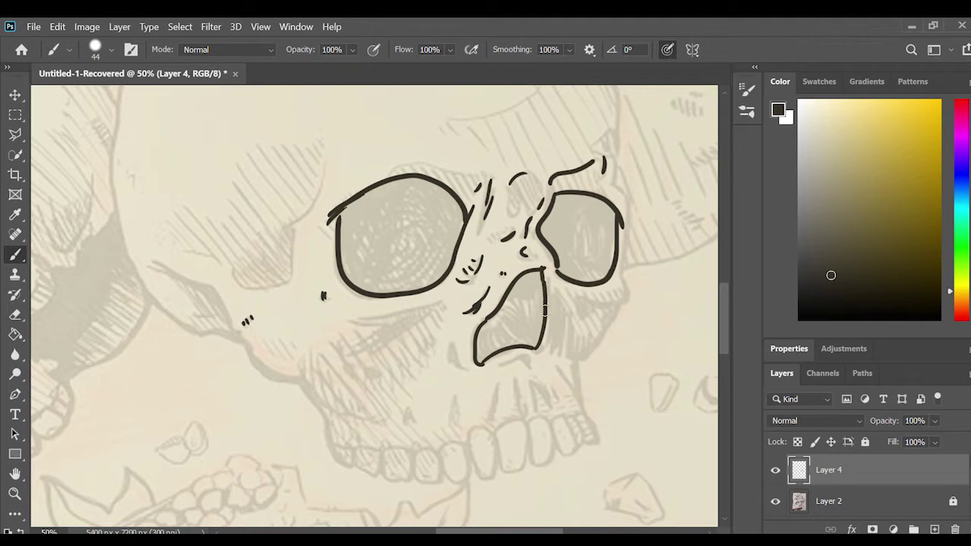
- Outline the nose cavity, cheekbone strokes and the skull's right-side contour
{"action": "left_click_drag", "start_coordinate": [495, 366], "coordinate": [533, 359]}
{"action": "left_click_drag", "start_coordinate": [455, 345], "coordinate": [453, 361]}
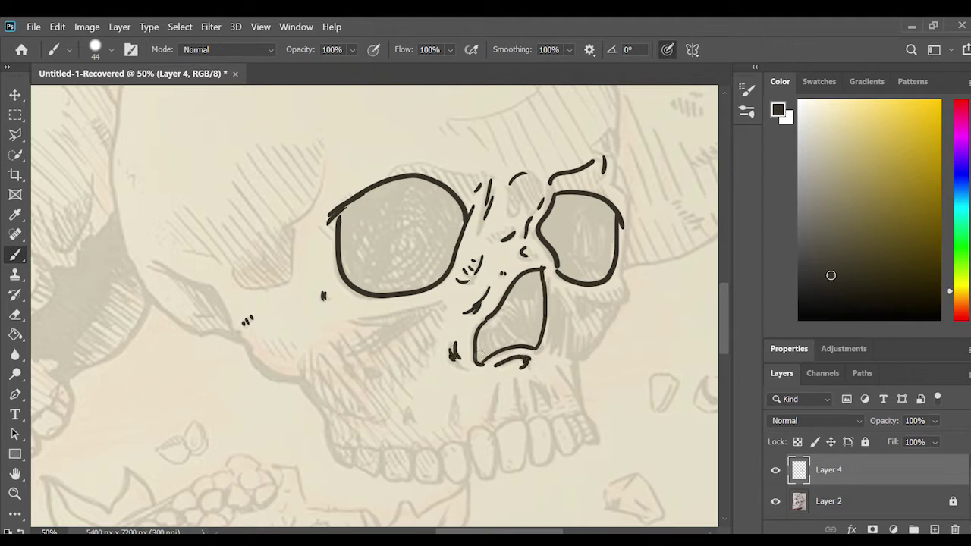
{"action": "mouse_move", "coordinate": [353, 320]}
{"action": "left_mouse_down"}
{"action": "mouse_move", "coordinate": [444, 300]}
{"action": "mouse_move", "coordinate": [348, 353]}
{"action": "left_mouse_up"}
{"action": "left_click_drag", "start_coordinate": [556, 294], "coordinate": [553, 356]}
{"action": "mouse_move", "coordinate": [567, 300]}
{"action": "left_mouse_down"}
{"action": "mouse_move", "coordinate": [571, 340]}
{"action": "mouse_move", "coordinate": [620, 189]}
{"action": "left_mouse_up"}
{"action": "left_click_drag", "start_coordinate": [628, 302], "coordinate": [578, 384]}
- Ink the jaw line, cheek curve, cranium top and left eyebrow arc, undoing stray hatching
{"action": "mouse_move", "coordinate": [161, 261]}
{"action": "left_mouse_down"}
{"action": "mouse_move", "coordinate": [302, 386]}
{"action": "mouse_move", "coordinate": [367, 466]}
{"action": "left_mouse_up"}
{"action": "mouse_move", "coordinate": [234, 275]}
{"action": "left_mouse_down"}
{"action": "mouse_move", "coordinate": [295, 234]}
{"action": "mouse_move", "coordinate": [323, 166]}
{"action": "left_mouse_up"}
{"action": "left_click_drag", "start_coordinate": [446, 118], "coordinate": [541, 90]}
{"action": "mouse_move", "coordinate": [390, 165]}
{"action": "left_mouse_down"}
{"action": "mouse_move", "coordinate": [452, 168]}
{"action": "mouse_move", "coordinate": [394, 164]}
{"action": "mouse_move", "coordinate": [464, 191]}
{"action": "mouse_move", "coordinate": [438, 181]}
{"action": "left_mouse_up"}
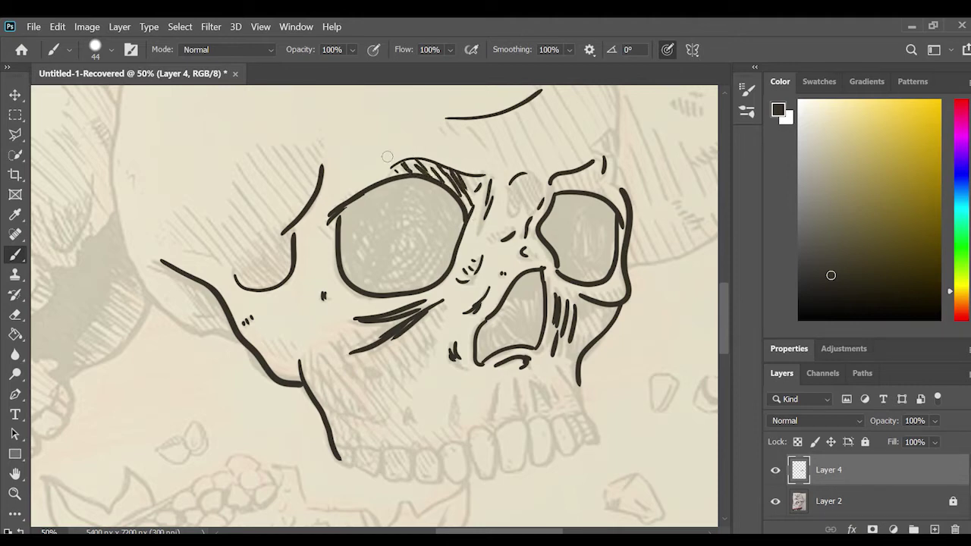
{"action": "key", "text": "ctrl+z"}
{"action": "key", "text": "ctrl+z"}
{"action": "key", "text": "ctrl+z"}
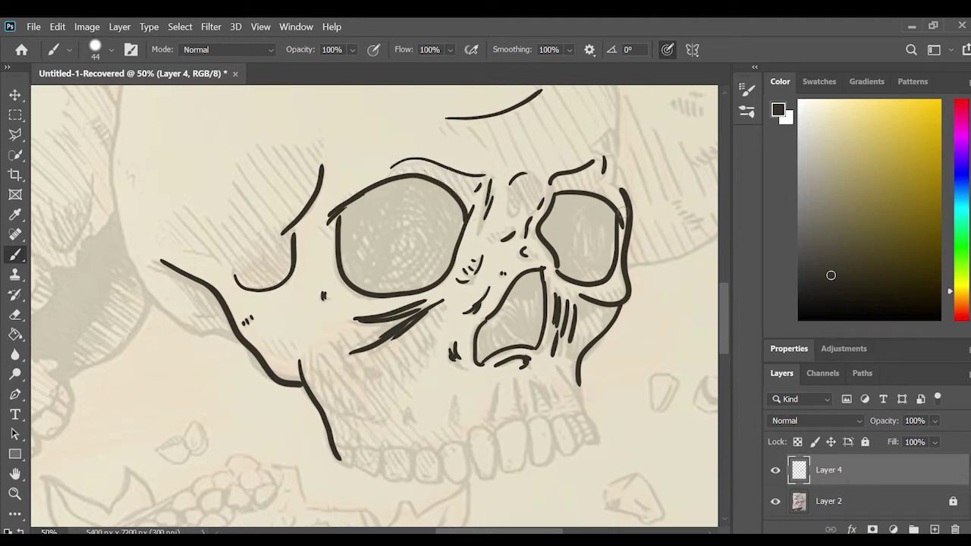
- Draw the long back-of-skull contour and hatch beneath the nose cavity
{"action": "left_click_drag", "start_coordinate": [244, 340], "coordinate": [121, 99]}
{"action": "left_click_drag", "start_coordinate": [515, 382], "coordinate": [518, 398]}
{"action": "left_click_drag", "start_coordinate": [500, 386], "coordinate": [492, 408]}
{"action": "left_click_drag", "start_coordinate": [490, 414], "coordinate": [488, 422]}
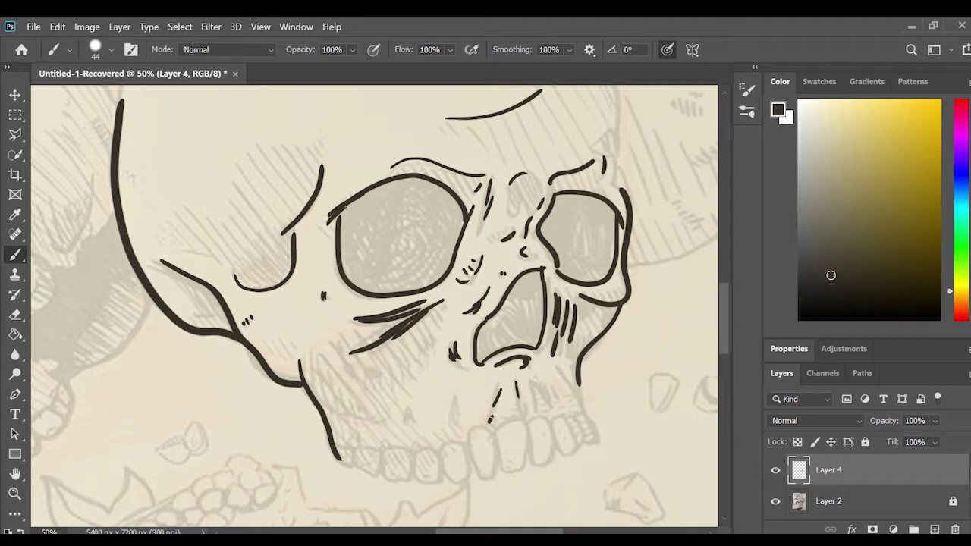
{"action": "left_click_drag", "start_coordinate": [533, 384], "coordinate": [537, 401]}
{"action": "mouse_move", "coordinate": [544, 387]}
{"action": "left_mouse_down"}
{"action": "mouse_move", "coordinate": [548, 400]}
{"action": "mouse_move", "coordinate": [575, 384]}
{"action": "left_mouse_up"}
- Add small marks along the upper jaw and darken the nose cavity's upper edges
{"action": "left_click_drag", "start_coordinate": [406, 408], "coordinate": [408, 415]}
{"action": "left_click_drag", "start_coordinate": [455, 402], "coordinate": [458, 413]}
{"action": "left_click_drag", "start_coordinate": [336, 408], "coordinate": [360, 413]}
{"action": "left_click_drag", "start_coordinate": [348, 371], "coordinate": [377, 375]}
{"action": "mouse_move", "coordinate": [503, 303]}
{"action": "left_mouse_down"}
{"action": "mouse_move", "coordinate": [524, 292]}
{"action": "mouse_move", "coordinate": [522, 278]}
{"action": "mouse_move", "coordinate": [541, 272]}
{"action": "mouse_move", "coordinate": [495, 314]}
{"action": "left_mouse_up"}
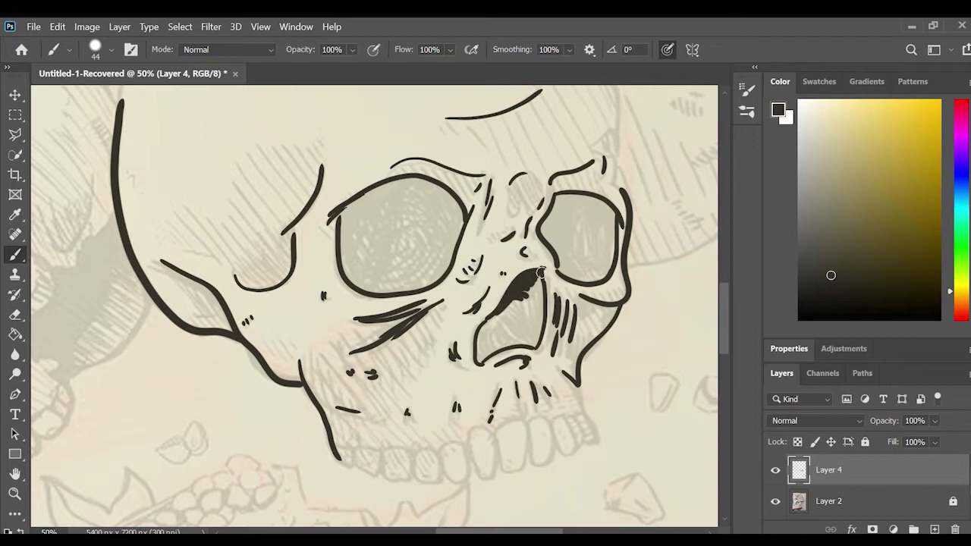
{"action": "mouse_move", "coordinate": [543, 269]}
{"action": "left_mouse_down"}
{"action": "mouse_move", "coordinate": [528, 298]}
{"action": "mouse_move", "coordinate": [546, 302]}
{"action": "left_mouse_up"}
- Paint dark crescents in both eye sockets and hatch the left brow and nose bridge
{"action": "mouse_move", "coordinate": [584, 211]}
{"action": "left_mouse_down"}
{"action": "mouse_move", "coordinate": [570, 254]}
{"action": "mouse_move", "coordinate": [550, 212]}
{"action": "mouse_move", "coordinate": [555, 250]}
{"action": "mouse_move", "coordinate": [549, 218]}
{"action": "mouse_move", "coordinate": [588, 205]}
{"action": "mouse_move", "coordinate": [559, 195]}
{"action": "mouse_move", "coordinate": [557, 208]}
{"action": "left_mouse_up"}
{"action": "mouse_move", "coordinate": [392, 210]}
{"action": "left_mouse_down"}
{"action": "mouse_move", "coordinate": [349, 218]}
{"action": "mouse_move", "coordinate": [339, 244]}
{"action": "left_mouse_up"}
{"action": "left_click_drag", "start_coordinate": [396, 186], "coordinate": [358, 209]}
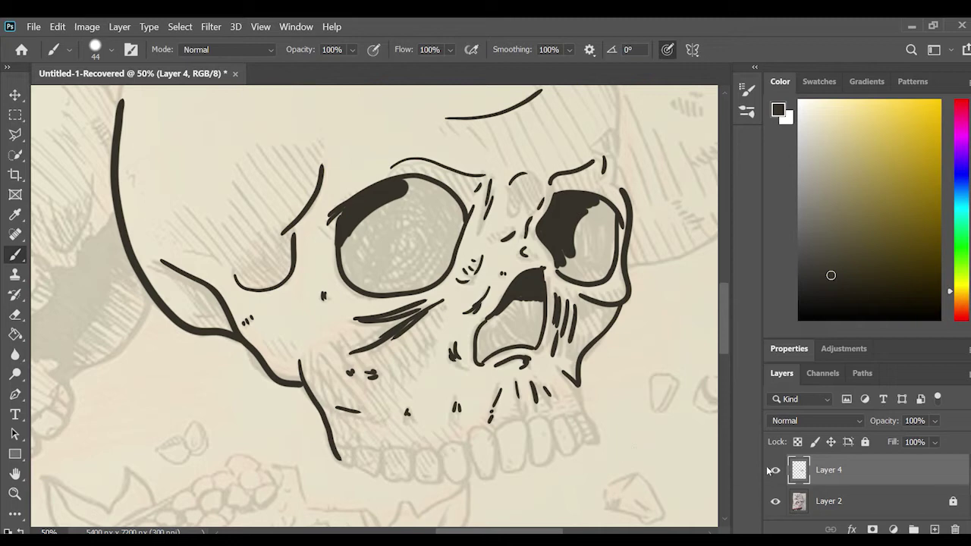
{"action": "left_click_drag", "start_coordinate": [398, 159], "coordinate": [424, 173]}
{"action": "left_click_drag", "start_coordinate": [417, 161], "coordinate": [466, 201]}
{"action": "mouse_move", "coordinate": [459, 174]}
{"action": "left_mouse_down"}
{"action": "mouse_move", "coordinate": [480, 205]}
{"action": "mouse_move", "coordinate": [523, 214]}
{"action": "left_mouse_up"}
{"action": "mouse_move", "coordinate": [530, 173]}
{"action": "left_mouse_down"}
{"action": "mouse_move", "coordinate": [540, 199]}
{"action": "mouse_move", "coordinate": [522, 168]}
{"action": "left_mouse_up"}
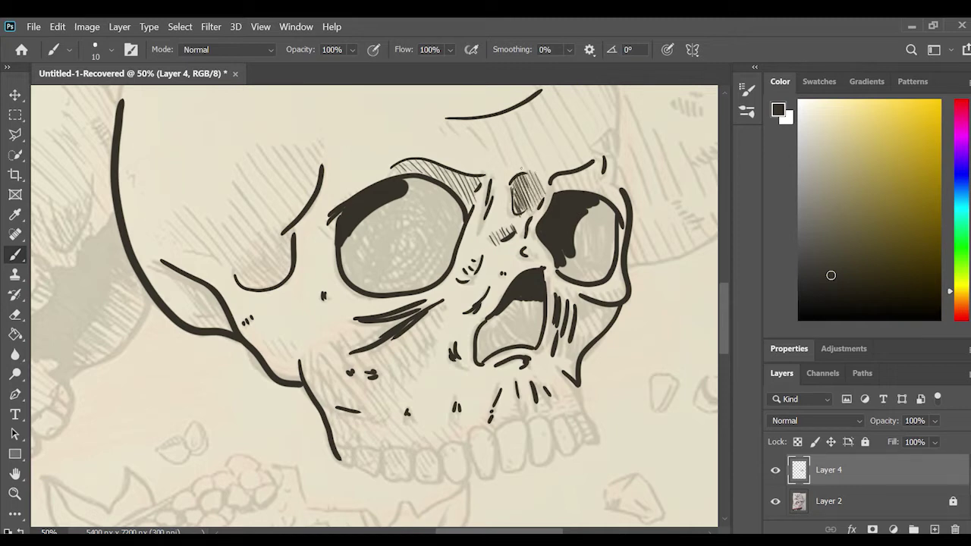
- Hatch below the right socket and above the left socket, undoing one stray stroke
{"action": "left_click_drag", "start_coordinate": [601, 286], "coordinate": [613, 300]}
{"action": "left_click_drag", "start_coordinate": [611, 281], "coordinate": [624, 298]}
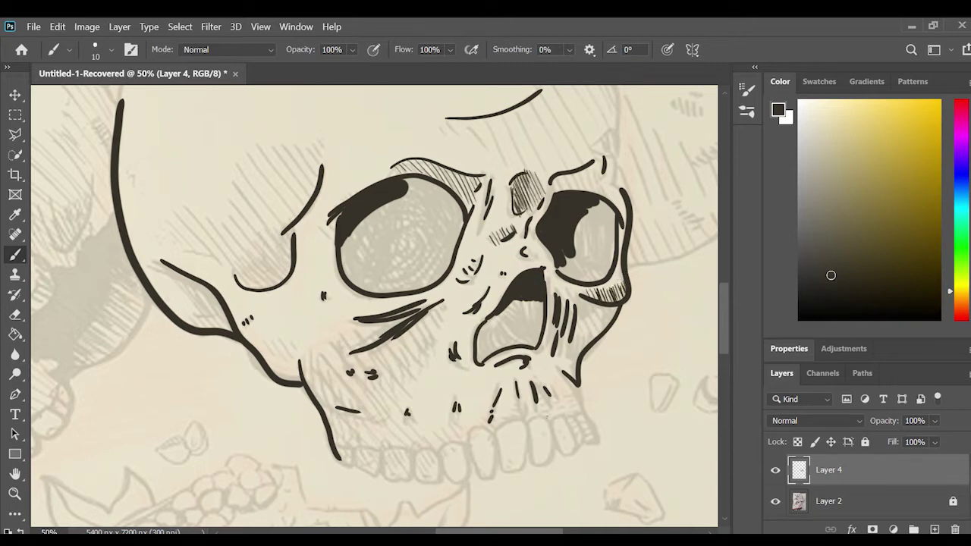
{"action": "left_click_drag", "start_coordinate": [413, 162], "coordinate": [443, 182]}
{"action": "mouse_move", "coordinate": [449, 171]}
{"action": "left_mouse_down"}
{"action": "mouse_move", "coordinate": [470, 206]}
{"action": "mouse_move", "coordinate": [496, 199]}
{"action": "mouse_move", "coordinate": [470, 205]}
{"action": "left_mouse_up"}
{"action": "key", "text": "ctrl+z"}
{"action": "key", "text": "ctrl+z"}
{"action": "left_click_drag", "start_coordinate": [489, 173], "coordinate": [479, 229]}
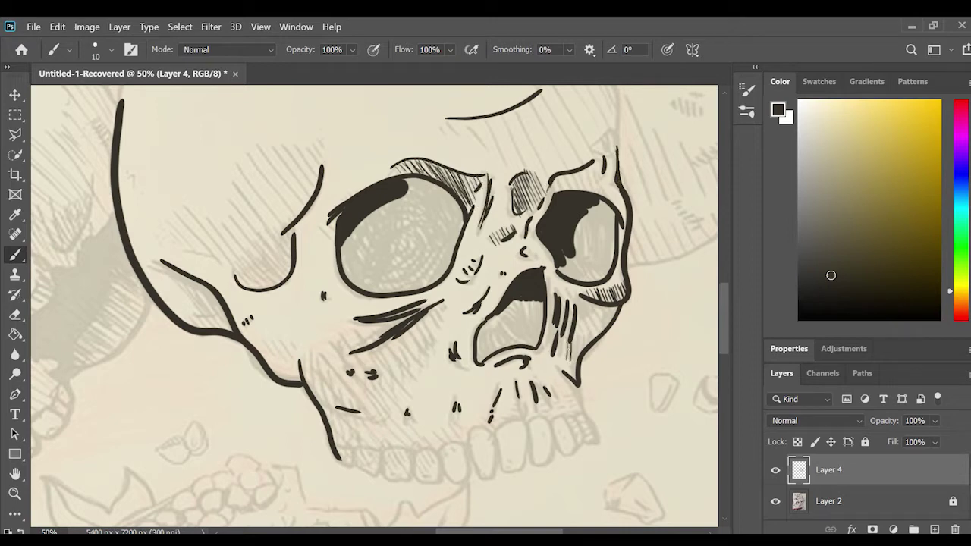
- Build dense diagonal hatching across the right cheekbone
{"action": "left_click_drag", "start_coordinate": [579, 335], "coordinate": [572, 362]}
{"action": "left_click_drag", "start_coordinate": [580, 317], "coordinate": [576, 350]}
{"action": "left_click_drag", "start_coordinate": [605, 305], "coordinate": [584, 343]}
{"action": "left_click_drag", "start_coordinate": [614, 306], "coordinate": [585, 338]}
{"action": "left_click_drag", "start_coordinate": [599, 306], "coordinate": [581, 326]}
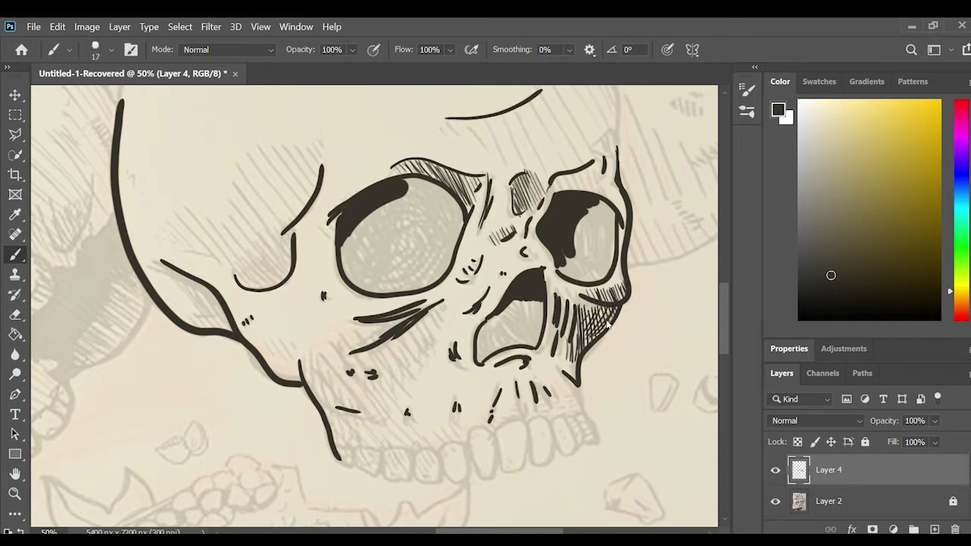
- Fill the nose cavity with dense diagonal hatching
{"action": "mouse_move", "coordinate": [485, 322]}
{"action": "left_mouse_down"}
{"action": "mouse_move", "coordinate": [480, 363]}
{"action": "mouse_move", "coordinate": [495, 348]}
{"action": "left_mouse_up"}
{"action": "mouse_move", "coordinate": [531, 300]}
{"action": "left_mouse_down"}
{"action": "mouse_move", "coordinate": [516, 346]}
{"action": "mouse_move", "coordinate": [535, 340]}
{"action": "left_mouse_up"}
{"action": "mouse_move", "coordinate": [501, 313]}
{"action": "left_mouse_down"}
{"action": "mouse_move", "coordinate": [479, 364]}
{"action": "mouse_move", "coordinate": [509, 338]}
{"action": "left_mouse_up"}
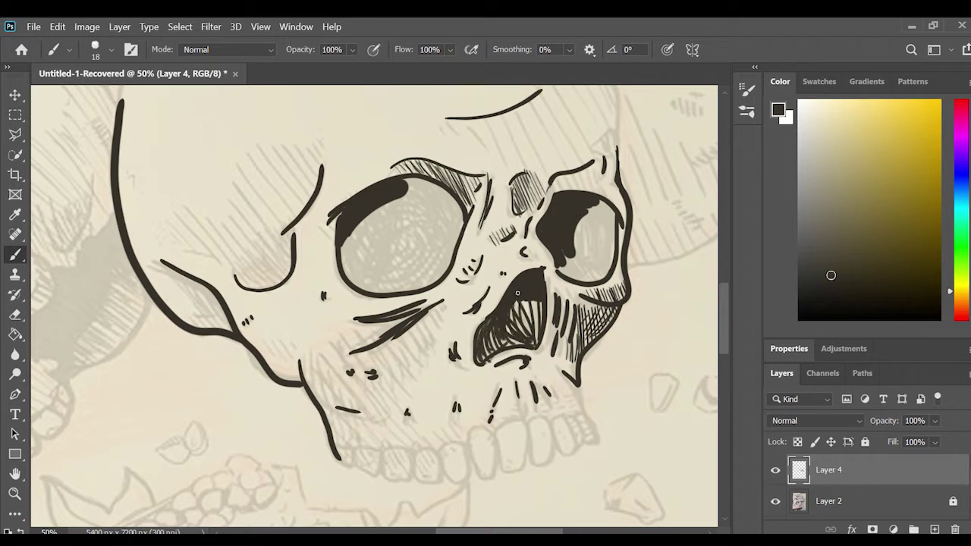
- Fill the nose cavity with solid black ink
{"action": "left_click_drag", "start_coordinate": [531, 301], "coordinate": [519, 341]}
{"action": "mouse_move", "coordinate": [539, 302]}
{"action": "left_mouse_down"}
{"action": "mouse_move", "coordinate": [529, 341]}
{"action": "mouse_move", "coordinate": [537, 303]}
{"action": "left_mouse_up"}
{"action": "left_click_drag", "start_coordinate": [531, 341], "coordinate": [490, 355]}
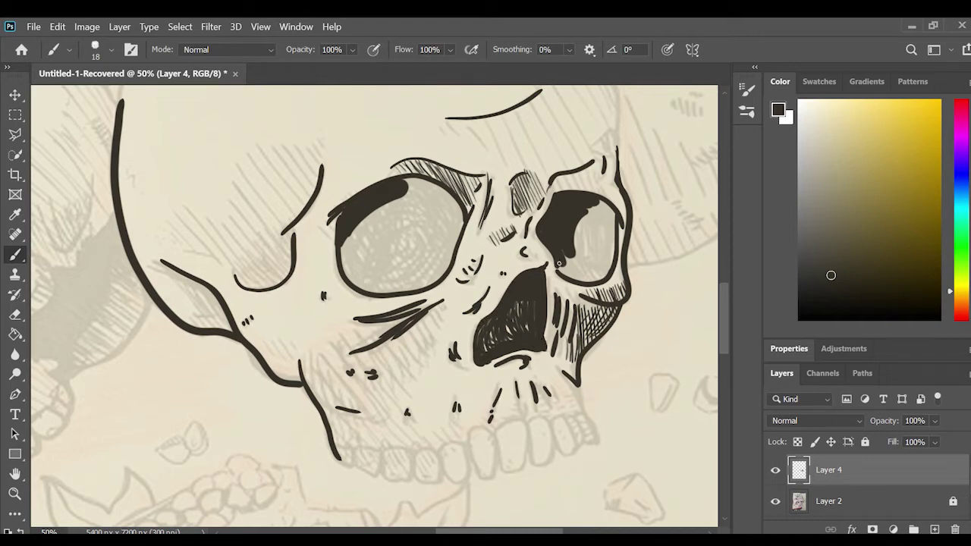
- Fill the right eye socket solid dark and hatch along its top rim
{"action": "mouse_move", "coordinate": [607, 210]}
{"action": "left_mouse_down"}
{"action": "mouse_move", "coordinate": [604, 270]}
{"action": "mouse_move", "coordinate": [579, 256]}
{"action": "left_mouse_up"}
{"action": "left_click_drag", "start_coordinate": [582, 223], "coordinate": [578, 261]}
{"action": "left_click_drag", "start_coordinate": [611, 201], "coordinate": [607, 229]}
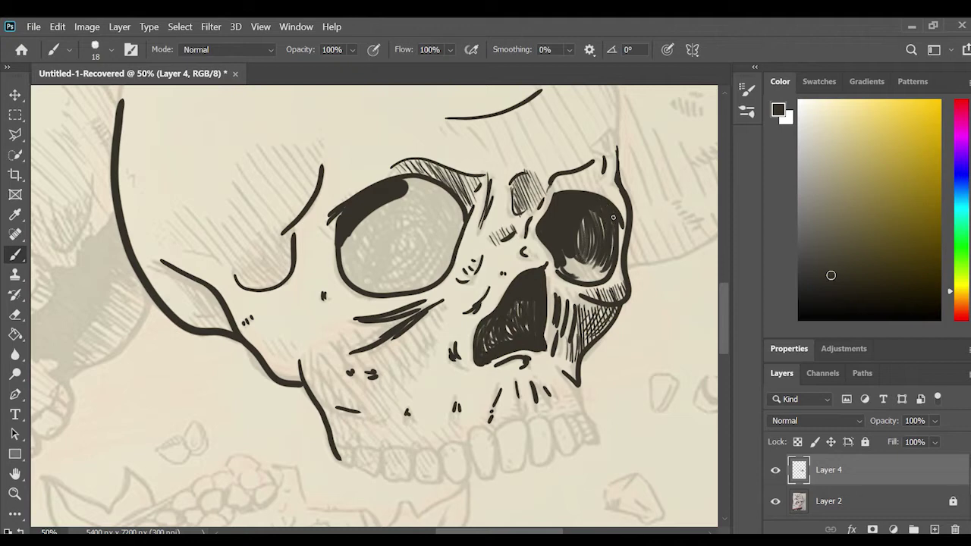
{"action": "left_click_drag", "start_coordinate": [565, 267], "coordinate": [602, 276]}
{"action": "left_click_drag", "start_coordinate": [611, 236], "coordinate": [604, 273]}
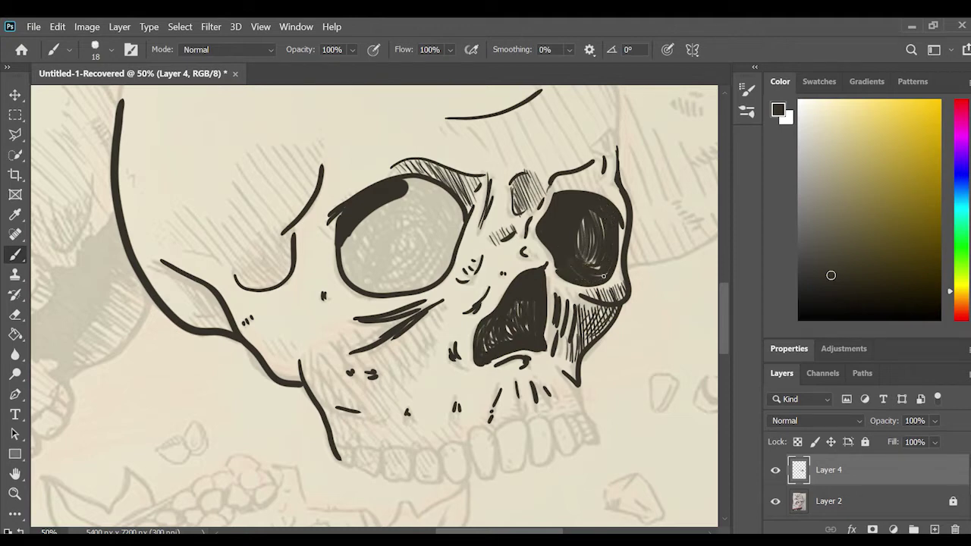
{"action": "left_click_drag", "start_coordinate": [587, 230], "coordinate": [581, 261]}
{"action": "left_click_drag", "start_coordinate": [554, 194], "coordinate": [572, 171]}
{"action": "left_click_drag", "start_coordinate": [577, 191], "coordinate": [611, 162]}
{"action": "left_click_drag", "start_coordinate": [610, 164], "coordinate": [613, 155]}
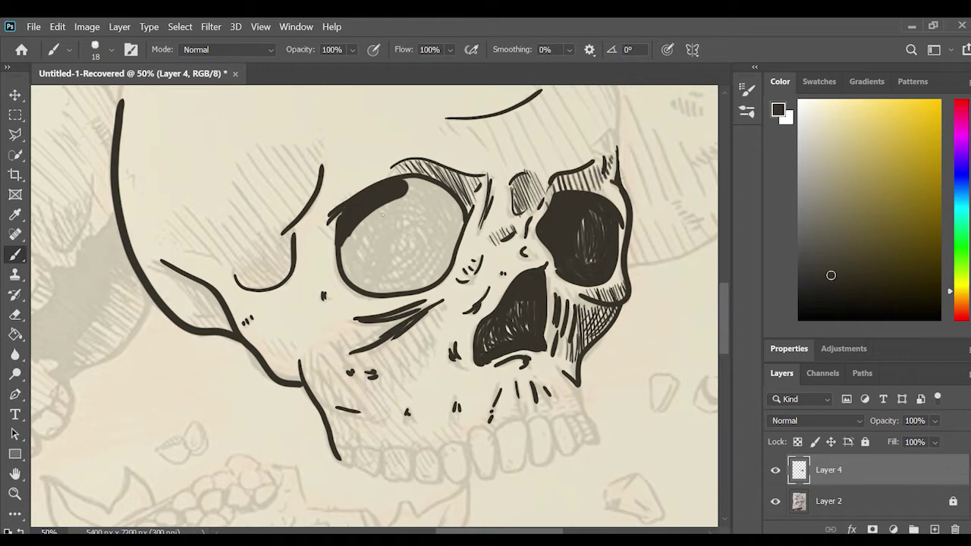
- Paint a swirling pupil in the left socket and fill its upper part dark
{"action": "mouse_move", "coordinate": [382, 213]}
{"action": "left_mouse_down"}
{"action": "mouse_move", "coordinate": [399, 272]}
{"action": "mouse_move", "coordinate": [417, 258]}
{"action": "mouse_move", "coordinate": [387, 258]}
{"action": "left_mouse_up"}
{"action": "left_click_drag", "start_coordinate": [407, 199], "coordinate": [343, 264]}
{"action": "left_click_drag", "start_coordinate": [444, 199], "coordinate": [411, 238]}
{"action": "mouse_move", "coordinate": [458, 181]}
{"action": "left_mouse_down"}
{"action": "mouse_move", "coordinate": [457, 214]}
{"action": "mouse_move", "coordinate": [439, 219]}
{"action": "left_mouse_up"}
{"action": "mouse_move", "coordinate": [406, 176]}
{"action": "left_mouse_down"}
{"action": "mouse_move", "coordinate": [439, 190]}
{"action": "mouse_move", "coordinate": [448, 228]}
{"action": "left_mouse_up"}
{"action": "left_click_drag", "start_coordinate": [447, 182], "coordinate": [455, 213]}
{"action": "left_click_drag", "start_coordinate": [421, 191], "coordinate": [405, 181]}
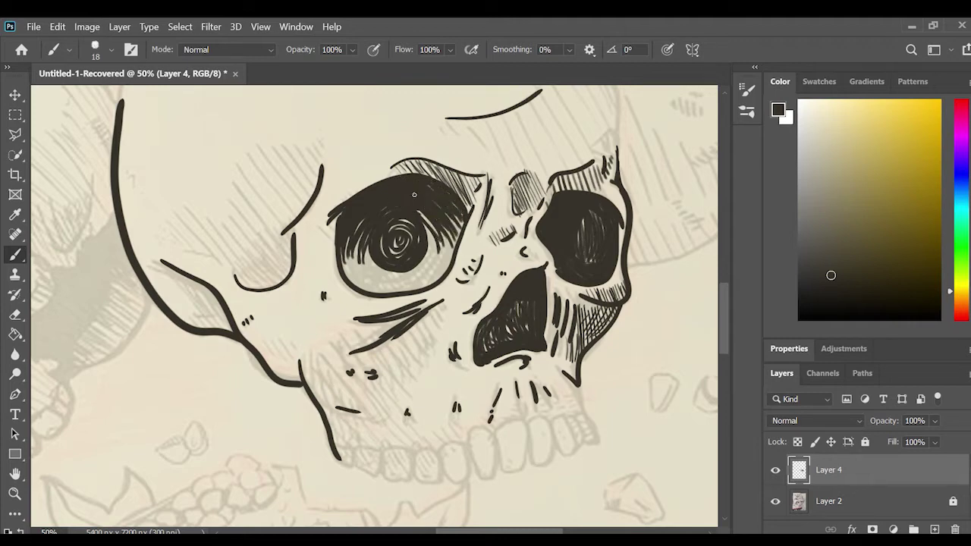
- Darken the left socket's right side and lower rim, then hatch the jaw line
{"action": "mouse_move", "coordinate": [454, 203]}
{"action": "left_mouse_down"}
{"action": "mouse_move", "coordinate": [432, 258]}
{"action": "mouse_move", "coordinate": [440, 269]}
{"action": "left_mouse_up"}
{"action": "left_click_drag", "start_coordinate": [455, 221], "coordinate": [444, 259]}
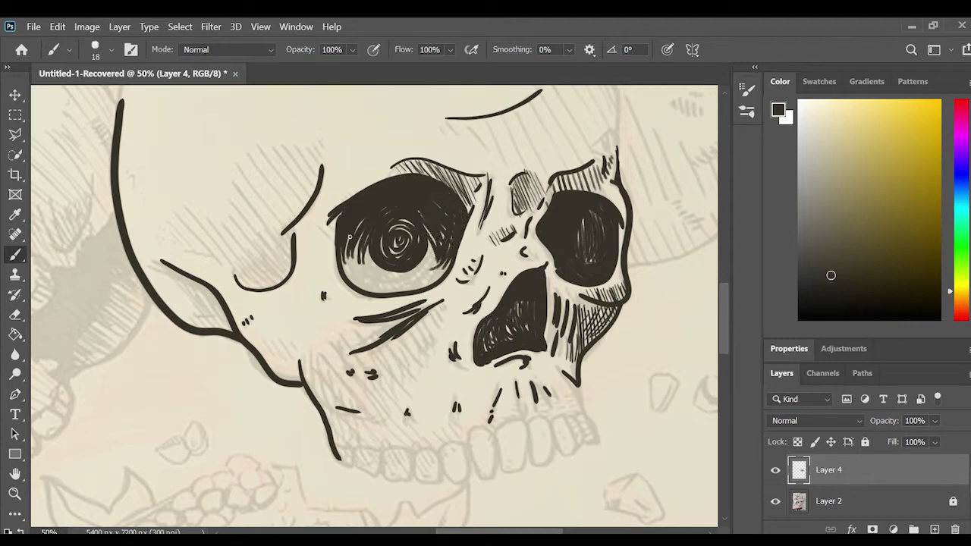
{"action": "mouse_move", "coordinate": [349, 249]}
{"action": "left_mouse_down"}
{"action": "mouse_move", "coordinate": [383, 288]}
{"action": "mouse_move", "coordinate": [402, 288]}
{"action": "mouse_move", "coordinate": [405, 278]}
{"action": "mouse_move", "coordinate": [421, 292]}
{"action": "mouse_move", "coordinate": [387, 269]}
{"action": "mouse_move", "coordinate": [438, 247]}
{"action": "left_mouse_up"}
{"action": "left_click_drag", "start_coordinate": [408, 285], "coordinate": [449, 259]}
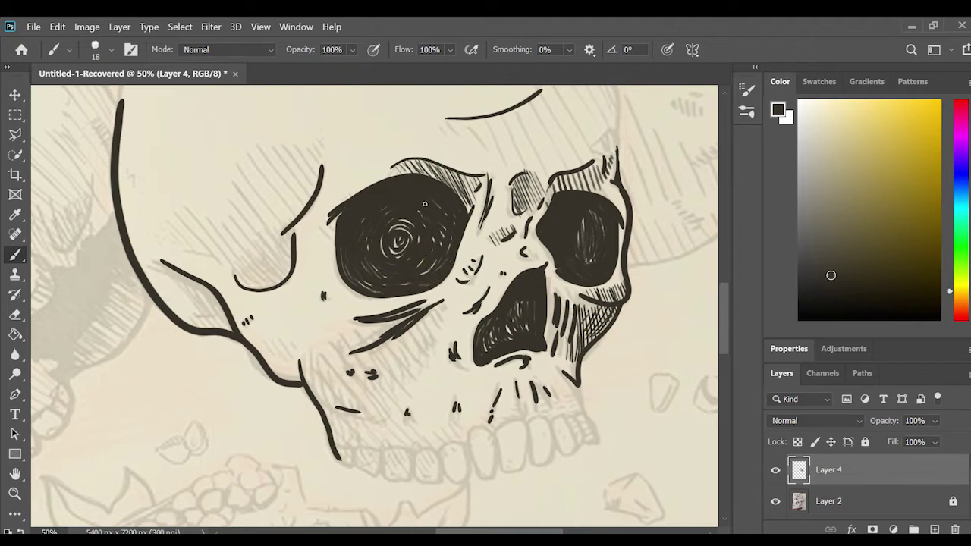
{"action": "mouse_move", "coordinate": [258, 342]}
{"action": "left_mouse_down"}
{"action": "mouse_move", "coordinate": [275, 371]}
{"action": "mouse_move", "coordinate": [283, 367]}
{"action": "left_mouse_up"}
- Hatch along the jaw line and the cheek beside the left eye socket
{"action": "left_click_drag", "start_coordinate": [278, 336], "coordinate": [293, 363]}
{"action": "left_click_drag", "start_coordinate": [289, 344], "coordinate": [285, 371]}
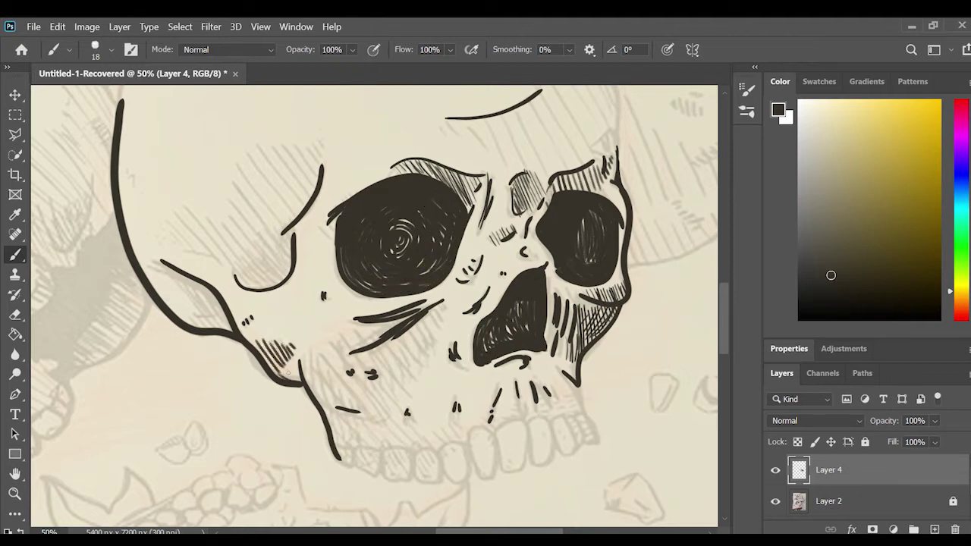
{"action": "mouse_move", "coordinate": [228, 328]}
{"action": "left_mouse_down"}
{"action": "mouse_move", "coordinate": [186, 280]}
{"action": "mouse_move", "coordinate": [195, 285]}
{"action": "left_mouse_up"}
{"action": "left_click_drag", "start_coordinate": [179, 245], "coordinate": [204, 254]}
{"action": "left_click_drag", "start_coordinate": [191, 250], "coordinate": [219, 262]}
- Cross-hatch the temple left of the socket, then ink the nasal edge and first tooth
{"action": "left_click_drag", "start_coordinate": [168, 219], "coordinate": [220, 262]}
{"action": "left_click_drag", "start_coordinate": [227, 199], "coordinate": [281, 265]}
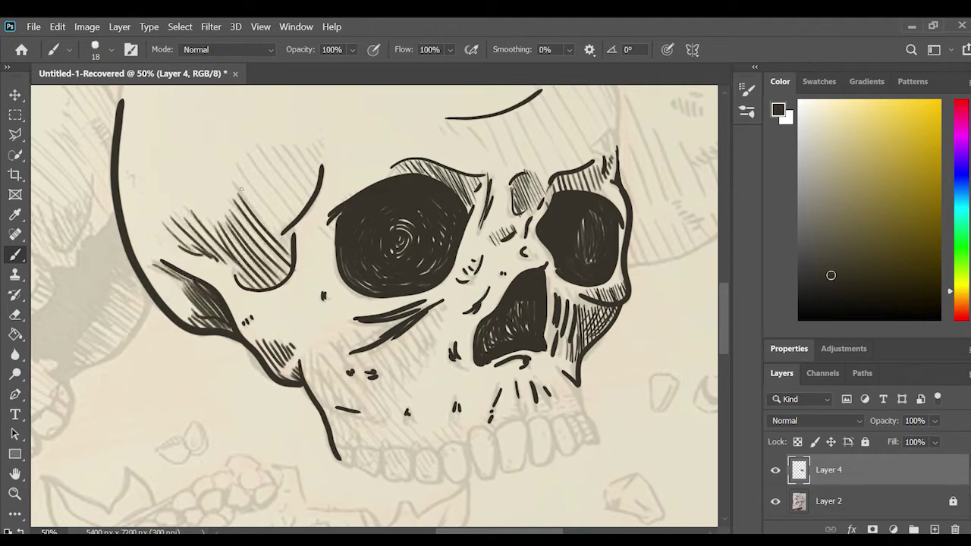
{"action": "left_click_drag", "start_coordinate": [258, 151], "coordinate": [299, 204]}
{"action": "left_click_drag", "start_coordinate": [303, 138], "coordinate": [326, 141]}
{"action": "left_click_drag", "start_coordinate": [288, 231], "coordinate": [239, 288]}
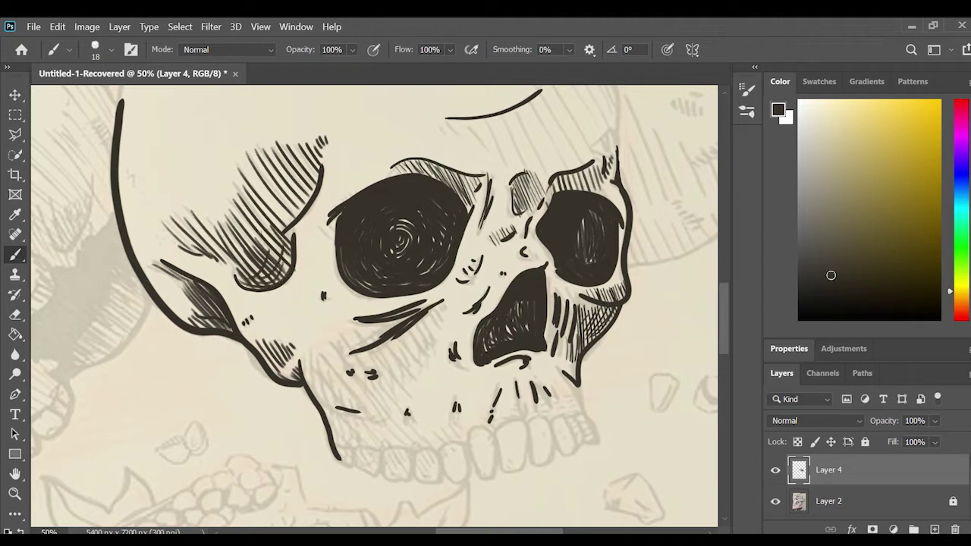
{"action": "left_click_drag", "start_coordinate": [312, 171], "coordinate": [269, 224]}
{"action": "left_click_drag", "start_coordinate": [207, 229], "coordinate": [173, 246]}
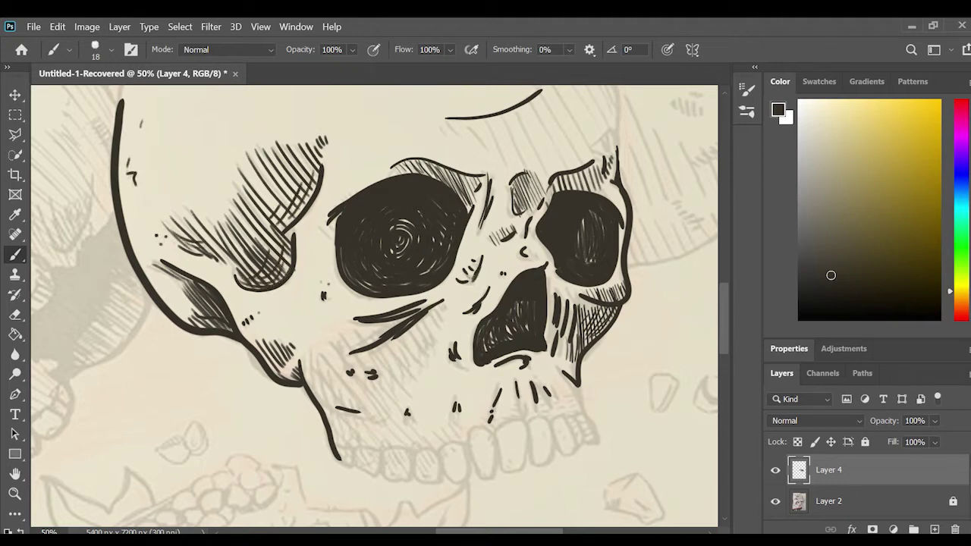
{"action": "left_click_drag", "start_coordinate": [452, 340], "coordinate": [469, 367]}
{"action": "left_click_drag", "start_coordinate": [518, 411], "coordinate": [499, 429]}
- Outline the remaining upper teeth and shade the gaps between their roots
{"action": "left_click_drag", "start_coordinate": [535, 399], "coordinate": [549, 440]}
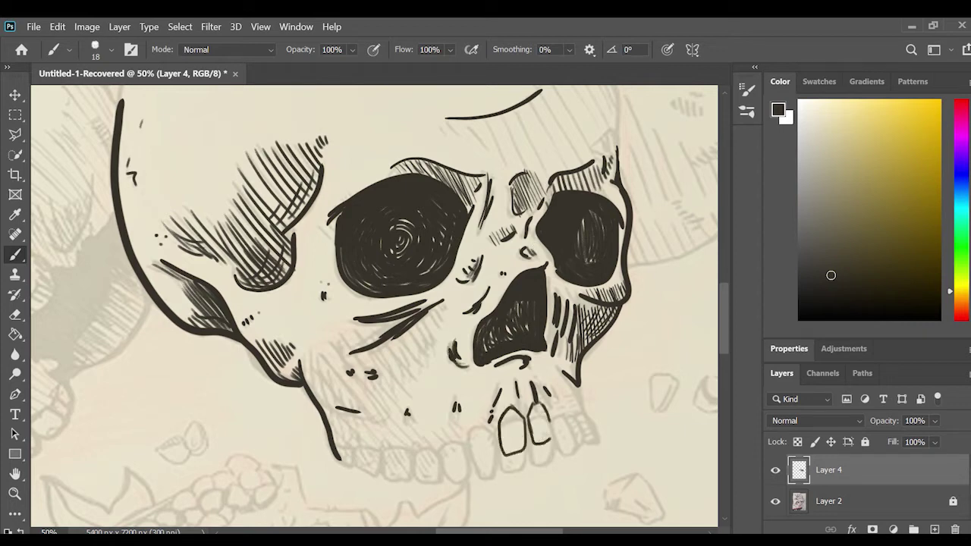
{"action": "mouse_move", "coordinate": [555, 398]}
{"action": "left_mouse_down"}
{"action": "mouse_move", "coordinate": [563, 433]}
{"action": "mouse_move", "coordinate": [581, 390]}
{"action": "mouse_move", "coordinate": [571, 427]}
{"action": "left_mouse_up"}
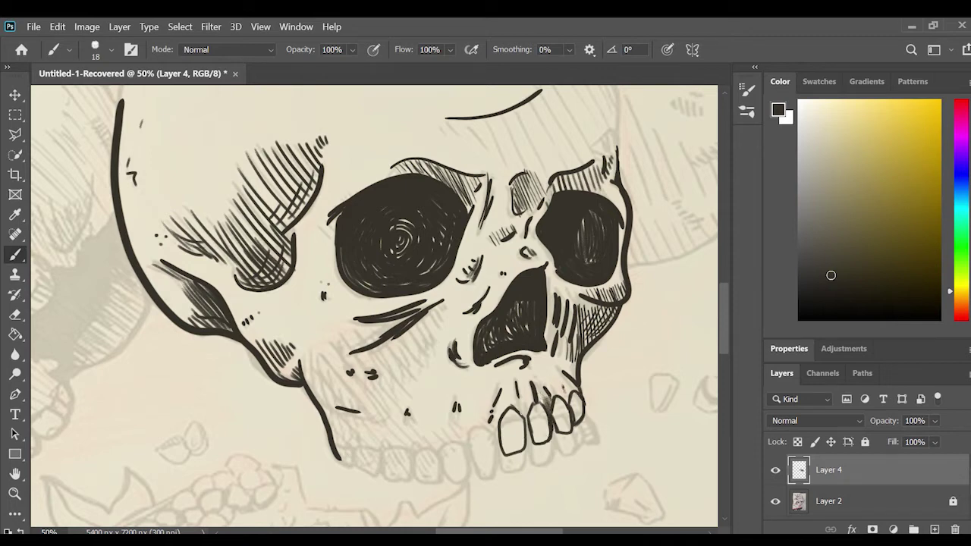
{"action": "left_click_drag", "start_coordinate": [523, 399], "coordinate": [515, 417]}
{"action": "mouse_move", "coordinate": [533, 393]}
{"action": "left_mouse_down"}
{"action": "mouse_move", "coordinate": [523, 420]}
{"action": "mouse_move", "coordinate": [499, 426]}
{"action": "left_mouse_up"}
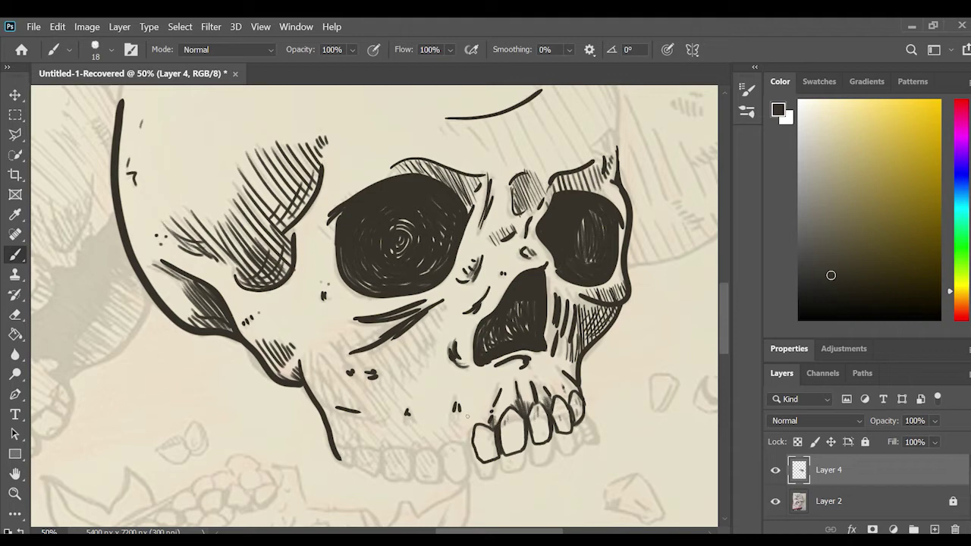
{"action": "scroll", "coordinate": [721, 337], "scroll_direction": "down", "scroll_amount": 3}
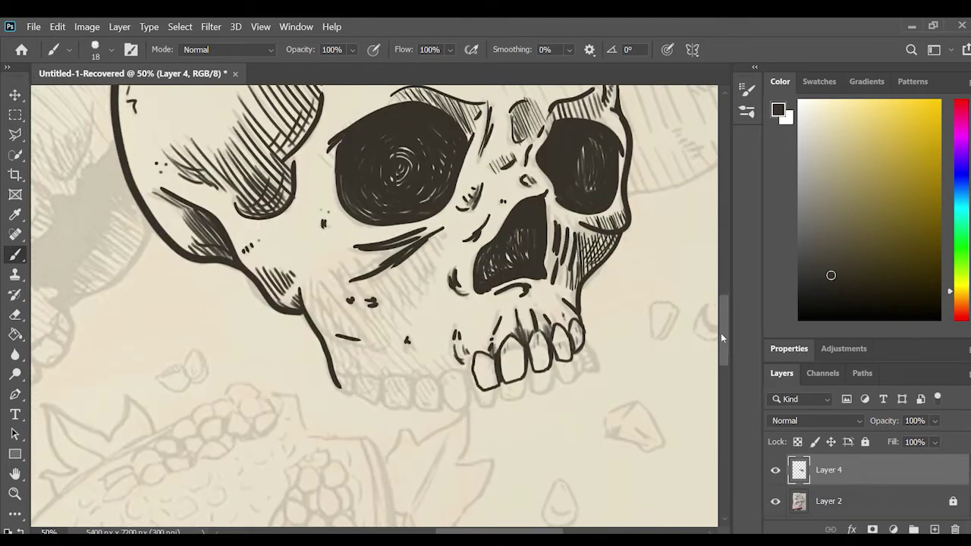
{"action": "mouse_move", "coordinate": [456, 358]}
{"action": "left_mouse_down"}
{"action": "mouse_move", "coordinate": [470, 385]}
{"action": "mouse_move", "coordinate": [447, 364]}
{"action": "mouse_move", "coordinate": [396, 367]}
{"action": "mouse_move", "coordinate": [385, 390]}
{"action": "mouse_move", "coordinate": [338, 385]}
{"action": "mouse_move", "coordinate": [361, 383]}
{"action": "left_mouse_up"}
{"action": "left_click_drag", "start_coordinate": [356, 372], "coordinate": [358, 383]}
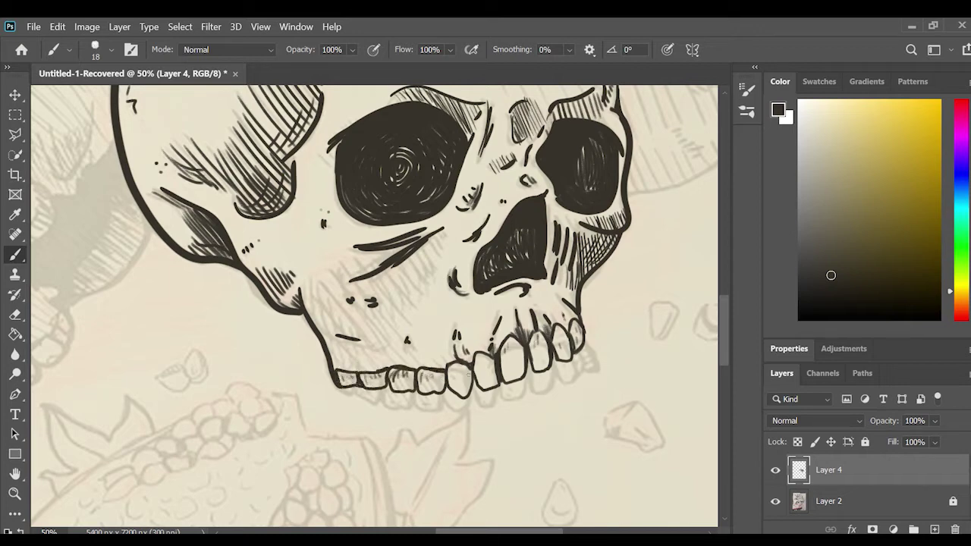
{"action": "left_click_drag", "start_coordinate": [455, 366], "coordinate": [456, 385]}
- Cover the left jaw and the cheek below the left socket with diagonal hatching
{"action": "left_click_drag", "start_coordinate": [310, 290], "coordinate": [343, 368]}
{"action": "left_click_drag", "start_coordinate": [318, 319], "coordinate": [379, 387]}
{"action": "left_click_drag", "start_coordinate": [304, 301], "coordinate": [385, 370]}
{"action": "mouse_move", "coordinate": [326, 284]}
{"action": "left_mouse_down"}
{"action": "mouse_move", "coordinate": [398, 352]}
{"action": "mouse_move", "coordinate": [408, 273]}
{"action": "mouse_move", "coordinate": [440, 238]}
{"action": "left_mouse_up"}
{"action": "left_click_drag", "start_coordinate": [367, 297], "coordinate": [432, 236]}
{"action": "left_click_drag", "start_coordinate": [411, 303], "coordinate": [439, 241]}
{"action": "left_click_drag", "start_coordinate": [407, 321], "coordinate": [451, 361]}
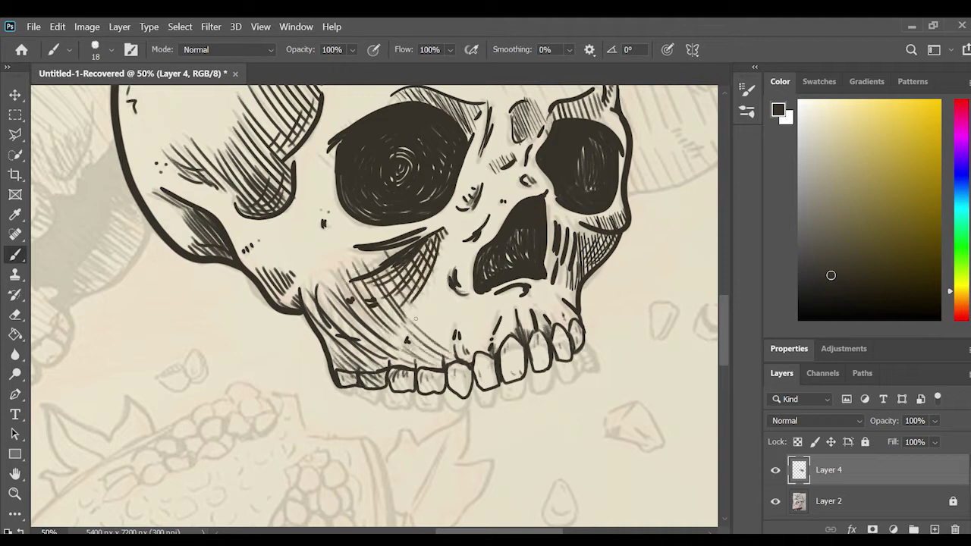
{"action": "left_click_drag", "start_coordinate": [413, 300], "coordinate": [440, 337]}
{"action": "left_click_drag", "start_coordinate": [356, 299], "coordinate": [418, 360]}
{"action": "left_click_drag", "start_coordinate": [318, 293], "coordinate": [385, 360]}
{"action": "mouse_move", "coordinate": [313, 320]}
{"action": "left_mouse_down"}
{"action": "mouse_move", "coordinate": [334, 369]}
{"action": "mouse_move", "coordinate": [437, 390]}
{"action": "left_mouse_up"}
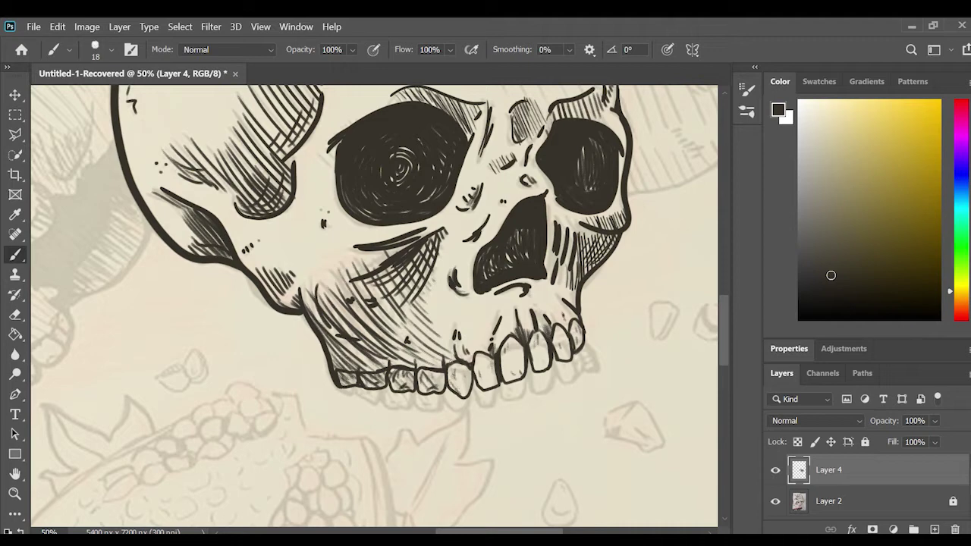
- Ink a stroke on the right side and small cracks across the top of the skull
{"action": "scroll", "coordinate": [719, 321], "scroll_direction": "up", "scroll_amount": 5}
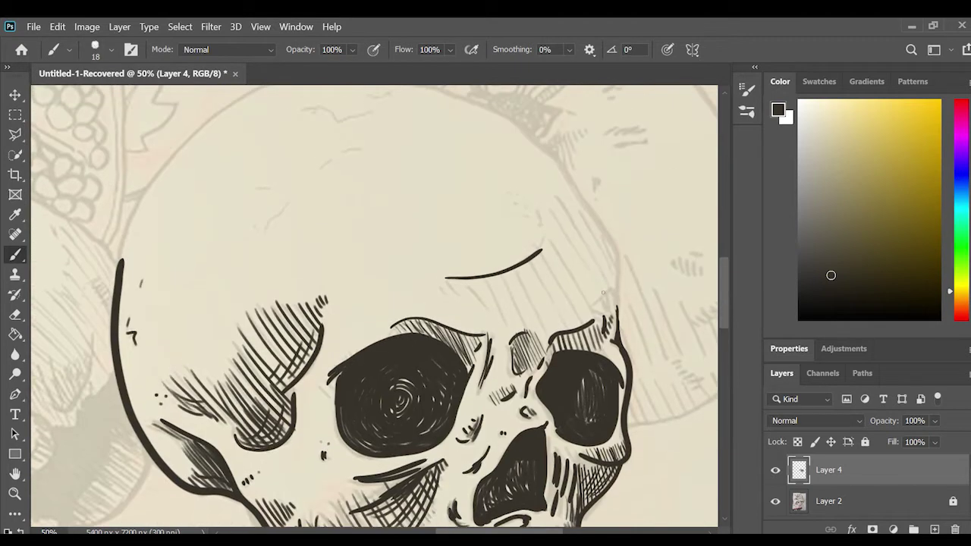
{"action": "mouse_move", "coordinate": [591, 311]}
{"action": "left_mouse_down"}
{"action": "mouse_move", "coordinate": [616, 288]}
{"action": "mouse_move", "coordinate": [521, 130]}
{"action": "mouse_move", "coordinate": [453, 90]}
{"action": "mouse_move", "coordinate": [589, 209]}
{"action": "left_mouse_up"}
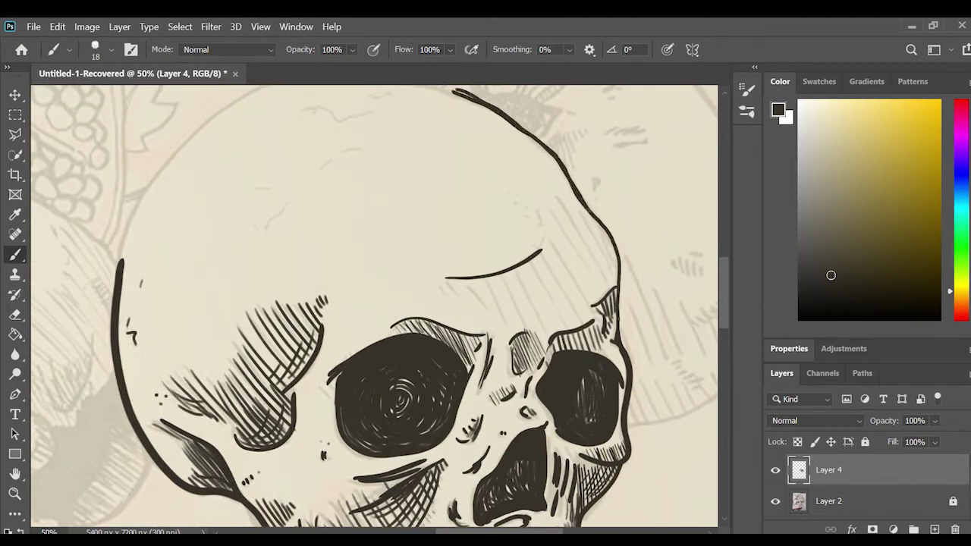
{"action": "left_click_drag", "start_coordinate": [286, 205], "coordinate": [264, 233]}
{"action": "left_click_drag", "start_coordinate": [258, 188], "coordinate": [273, 187]}
{"action": "left_click_drag", "start_coordinate": [317, 170], "coordinate": [329, 157]}
{"action": "left_click_drag", "start_coordinate": [354, 148], "coordinate": [375, 139]}
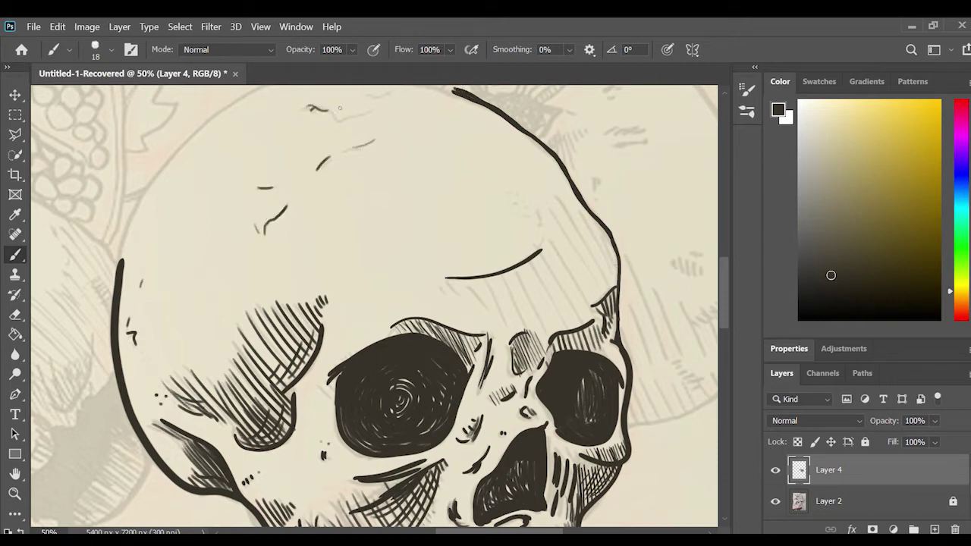
- Ink the skull's top-left outline and hatch its right temple
{"action": "scroll", "coordinate": [721, 265], "scroll_direction": "up", "scroll_amount": 1}
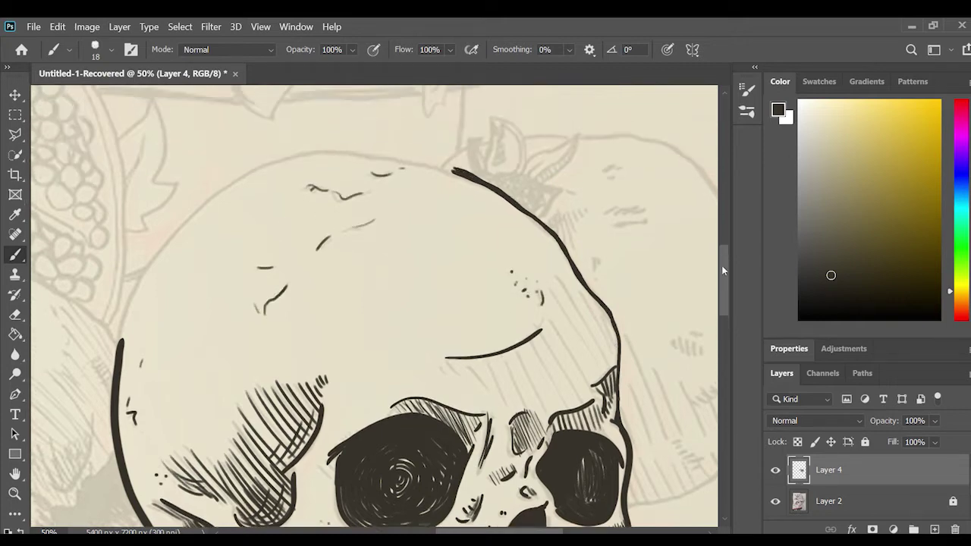
{"action": "left_click_drag", "start_coordinate": [121, 318], "coordinate": [454, 148]}
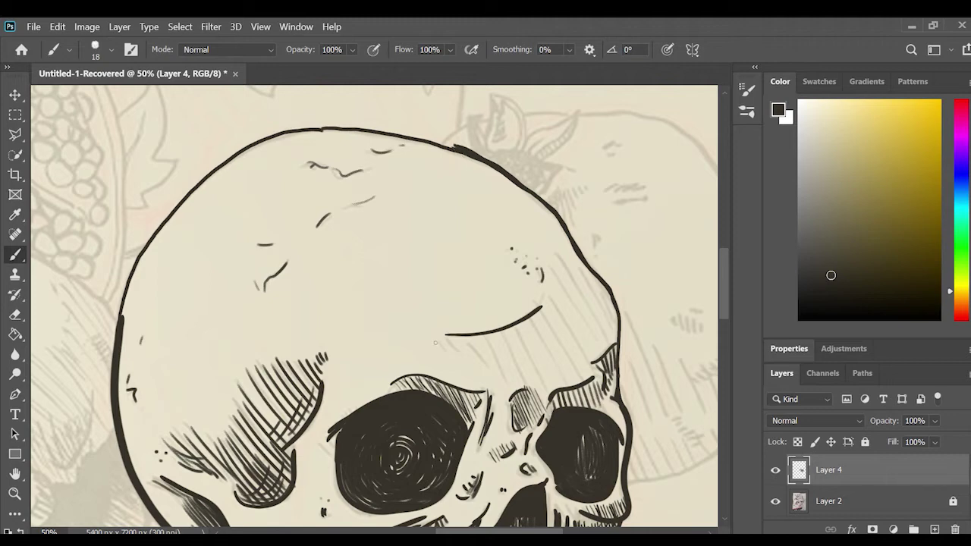
{"action": "left_click_drag", "start_coordinate": [463, 338], "coordinate": [485, 379]}
{"action": "left_click_drag", "start_coordinate": [524, 325], "coordinate": [553, 383]}
{"action": "mouse_move", "coordinate": [561, 257]}
{"action": "left_mouse_down"}
{"action": "mouse_move", "coordinate": [606, 341]}
{"action": "mouse_move", "coordinate": [578, 350]}
{"action": "left_mouse_up"}
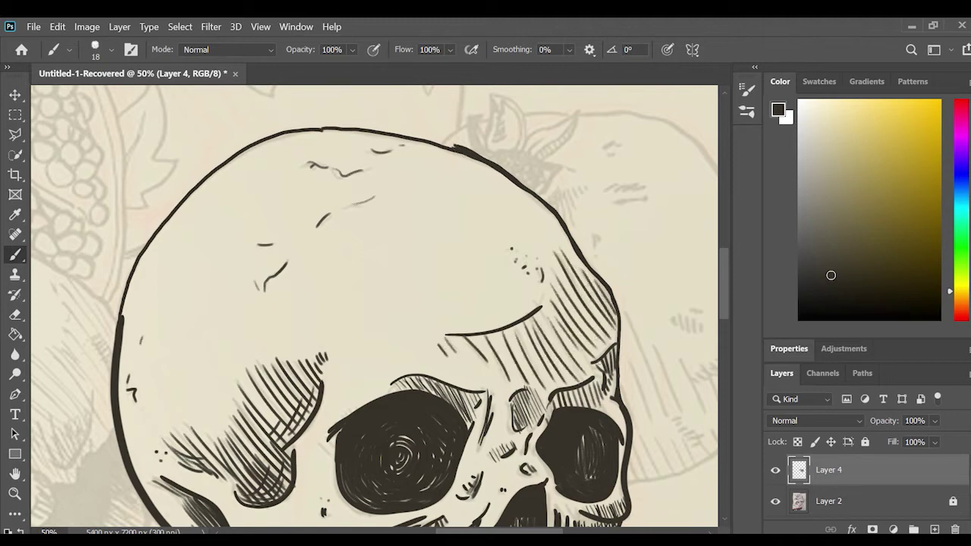
- Enlarge the brush, retrace a bold crown outline, and zoom out to the full composition
{"action": "key", "text": "bracketright"}
{"action": "key", "text": "bracketright"}
{"action": "mouse_move", "coordinate": [123, 317]}
{"action": "left_mouse_down"}
{"action": "mouse_move", "coordinate": [201, 182]}
{"action": "mouse_move", "coordinate": [375, 126]}
{"action": "mouse_move", "coordinate": [466, 145]}
{"action": "left_mouse_up"}
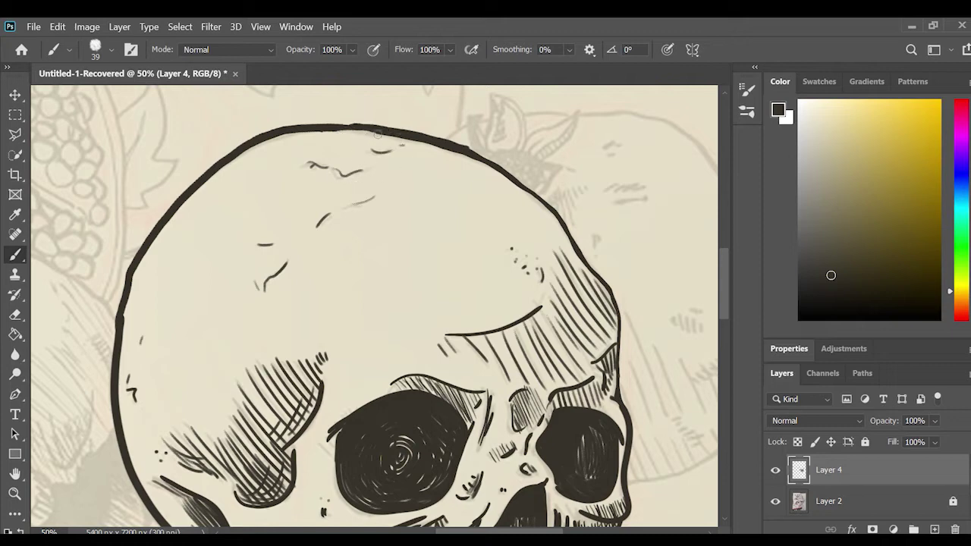
{"action": "mouse_move", "coordinate": [334, 126]}
{"action": "left_mouse_down"}
{"action": "mouse_move", "coordinate": [399, 132]}
{"action": "mouse_move", "coordinate": [565, 228]}
{"action": "mouse_move", "coordinate": [618, 308]}
{"action": "mouse_move", "coordinate": [623, 402]}
{"action": "mouse_move", "coordinate": [619, 383]}
{"action": "left_mouse_up"}
{"action": "scroll", "coordinate": [718, 308], "scroll_direction": "down", "scroll_amount": 3}
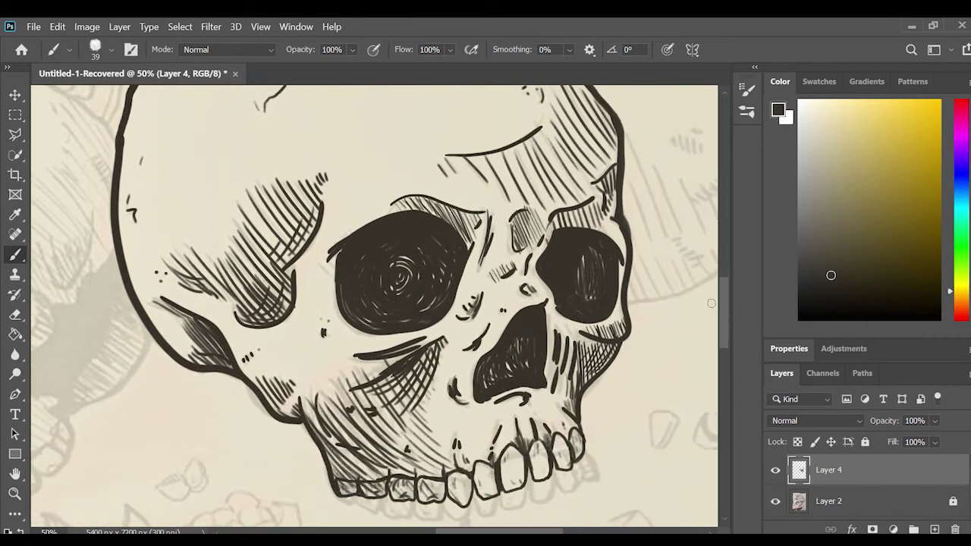
{"action": "key", "text": "ctrl+minus"}
{"action": "key", "text": "ctrl+minus"}
{"action": "key", "text": "ctrl+minus"}
{"action": "scroll", "coordinate": [542, 509], "scroll_direction": "left", "scroll_amount": 2}
- Ink the second skull's eye socket, nose cavity, brow line, cheek and jaw outlines
{"action": "key", "text": "ctrl+plus"}
{"action": "key", "text": "ctrl+plus"}
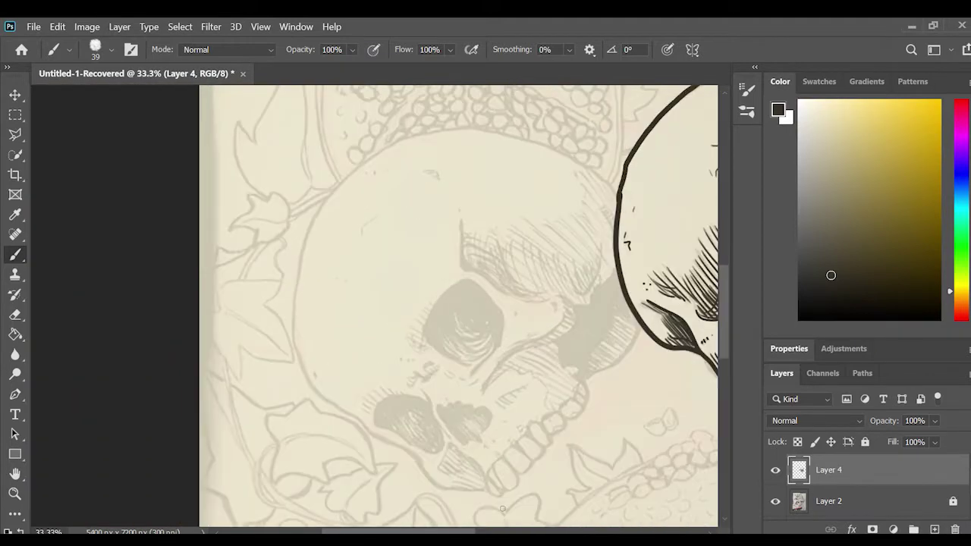
{"action": "mouse_move", "coordinate": [423, 342]}
{"action": "left_mouse_down"}
{"action": "mouse_move", "coordinate": [450, 282]}
{"action": "mouse_move", "coordinate": [504, 345]}
{"action": "mouse_move", "coordinate": [470, 373]}
{"action": "left_mouse_up"}
{"action": "left_click_drag", "start_coordinate": [423, 339], "coordinate": [452, 354]}
{"action": "mouse_move", "coordinate": [417, 396]}
{"action": "left_mouse_down"}
{"action": "mouse_move", "coordinate": [375, 423]}
{"action": "mouse_move", "coordinate": [445, 447]}
{"action": "left_mouse_up"}
{"action": "left_click_drag", "start_coordinate": [463, 223], "coordinate": [509, 290]}
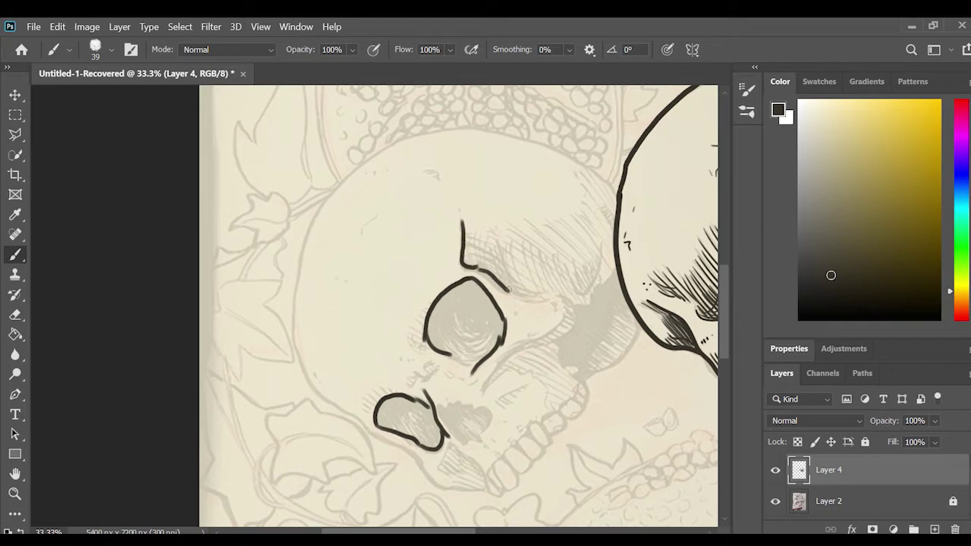
{"action": "mouse_move", "coordinate": [485, 385]}
{"action": "left_mouse_down"}
{"action": "mouse_move", "coordinate": [584, 307]}
{"action": "mouse_move", "coordinate": [616, 267]}
{"action": "left_mouse_up"}
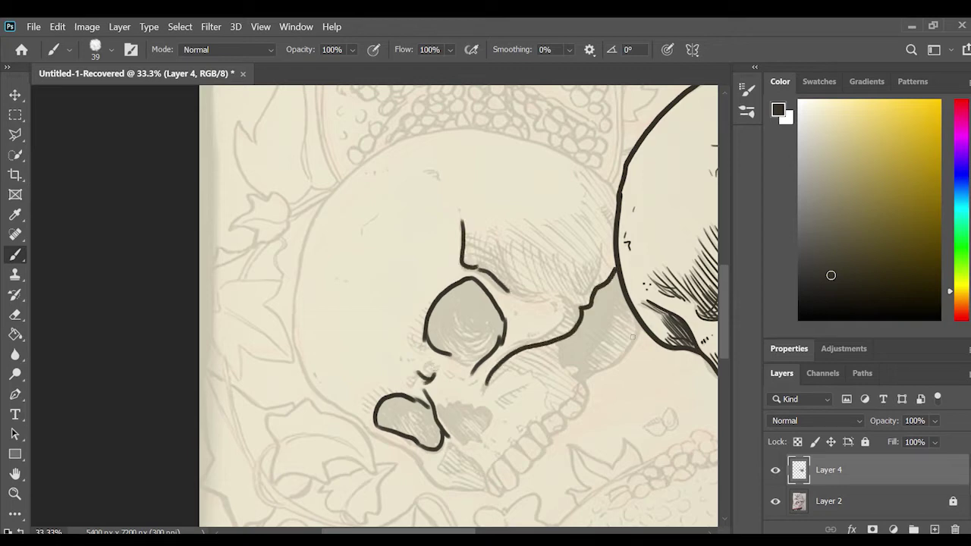
{"action": "mouse_move", "coordinate": [640, 323]}
{"action": "left_mouse_down"}
{"action": "mouse_move", "coordinate": [548, 444]}
{"action": "mouse_move", "coordinate": [493, 493]}
{"action": "mouse_move", "coordinate": [437, 486]}
{"action": "mouse_move", "coordinate": [349, 413]}
{"action": "mouse_move", "coordinate": [293, 306]}
{"action": "mouse_move", "coordinate": [471, 124]}
{"action": "mouse_move", "coordinate": [599, 168]}
{"action": "mouse_move", "coordinate": [614, 192]}
{"action": "left_mouse_up"}
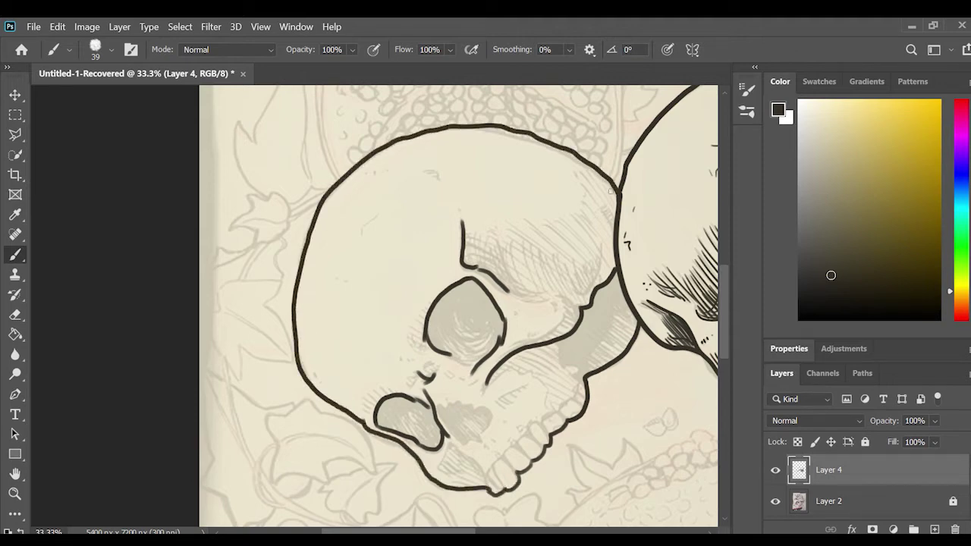
- Remove the trial hatching inside the eye socket and shrink the brush for finer detail
{"action": "mouse_move", "coordinate": [464, 284]}
{"action": "left_mouse_down"}
{"action": "mouse_move", "coordinate": [459, 326]}
{"action": "mouse_move", "coordinate": [474, 326]}
{"action": "left_mouse_up"}
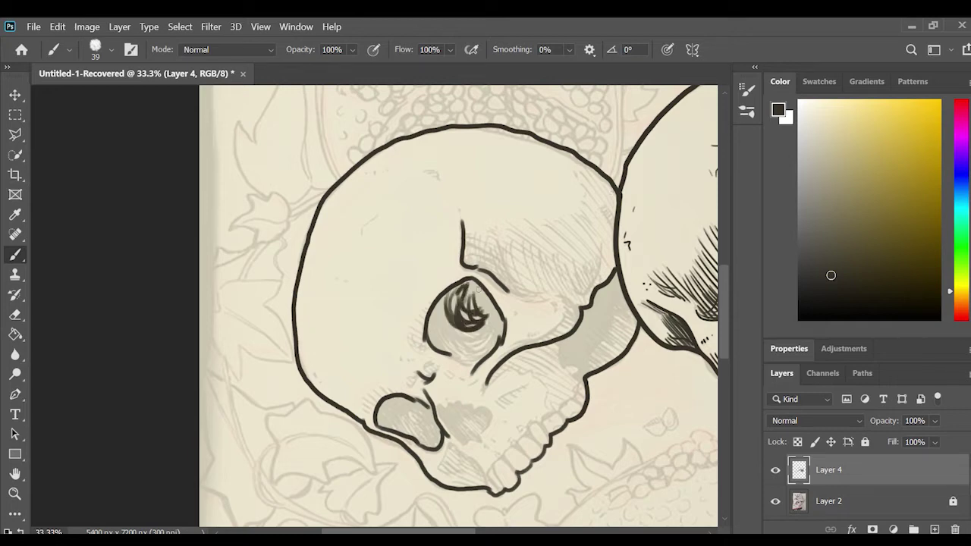
{"action": "key", "text": "ctrl+z"}
{"action": "key", "text": "ctrl+z"}
{"action": "key", "text": "ctrl+z"}
{"action": "key", "text": "ctrl+z"}
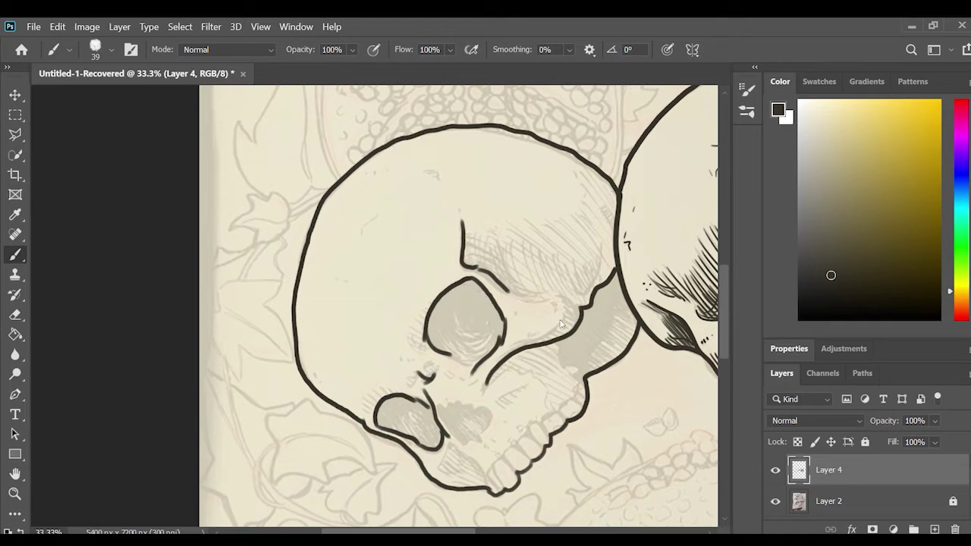
{"action": "key", "text": "bracketleft"}
{"action": "key", "text": "bracketleft"}
{"action": "key", "text": "bracketleft"}
- Shade above the nasal cavity and blacken the left skull's eye socket with hatching and spirals
{"action": "left_click_drag", "start_coordinate": [364, 411], "coordinate": [373, 394]}
{"action": "mouse_move", "coordinate": [379, 397]}
{"action": "left_mouse_down"}
{"action": "mouse_move", "coordinate": [443, 358]}
{"action": "mouse_move", "coordinate": [429, 326]}
{"action": "mouse_move", "coordinate": [445, 300]}
{"action": "left_mouse_up"}
{"action": "mouse_move", "coordinate": [443, 345]}
{"action": "left_mouse_down"}
{"action": "mouse_move", "coordinate": [467, 280]}
{"action": "mouse_move", "coordinate": [459, 288]}
{"action": "left_mouse_up"}
{"action": "left_click_drag", "start_coordinate": [499, 323], "coordinate": [475, 347]}
{"action": "mouse_move", "coordinate": [468, 280]}
{"action": "left_mouse_down"}
{"action": "mouse_move", "coordinate": [463, 326]}
{"action": "mouse_move", "coordinate": [480, 313]}
{"action": "mouse_move", "coordinate": [474, 295]}
{"action": "left_mouse_up"}
{"action": "left_click_drag", "start_coordinate": [464, 343], "coordinate": [446, 358]}
{"action": "mouse_move", "coordinate": [450, 295]}
{"action": "left_mouse_down"}
{"action": "mouse_move", "coordinate": [449, 338]}
{"action": "mouse_move", "coordinate": [481, 351]}
{"action": "left_mouse_up"}
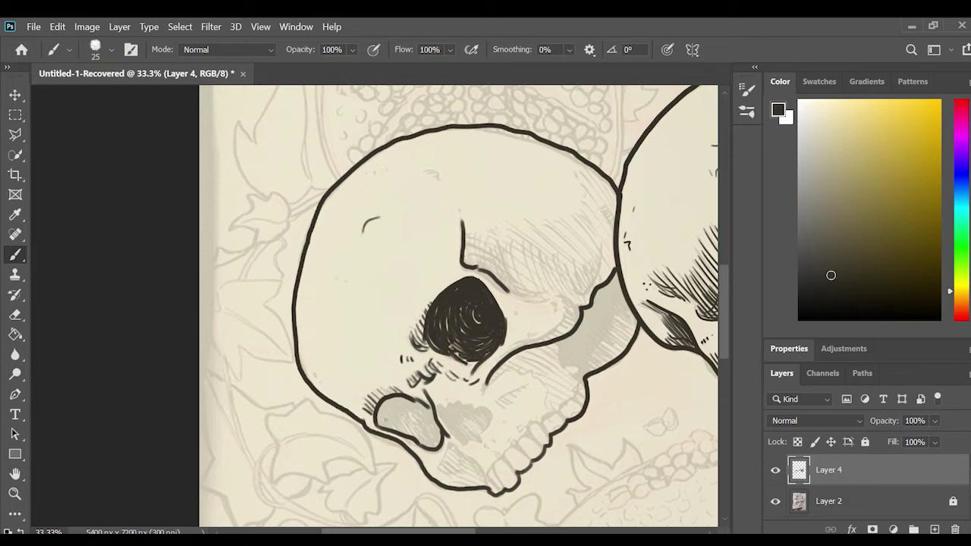
- Fill the nasal cavity black, hatch the jaw below it, and dot marks near the teeth
{"action": "mouse_move", "coordinate": [380, 417]}
{"action": "left_mouse_down"}
{"action": "mouse_move", "coordinate": [401, 400]}
{"action": "mouse_move", "coordinate": [415, 426]}
{"action": "mouse_move", "coordinate": [425, 408]}
{"action": "mouse_move", "coordinate": [442, 466]}
{"action": "mouse_move", "coordinate": [488, 490]}
{"action": "left_mouse_up"}
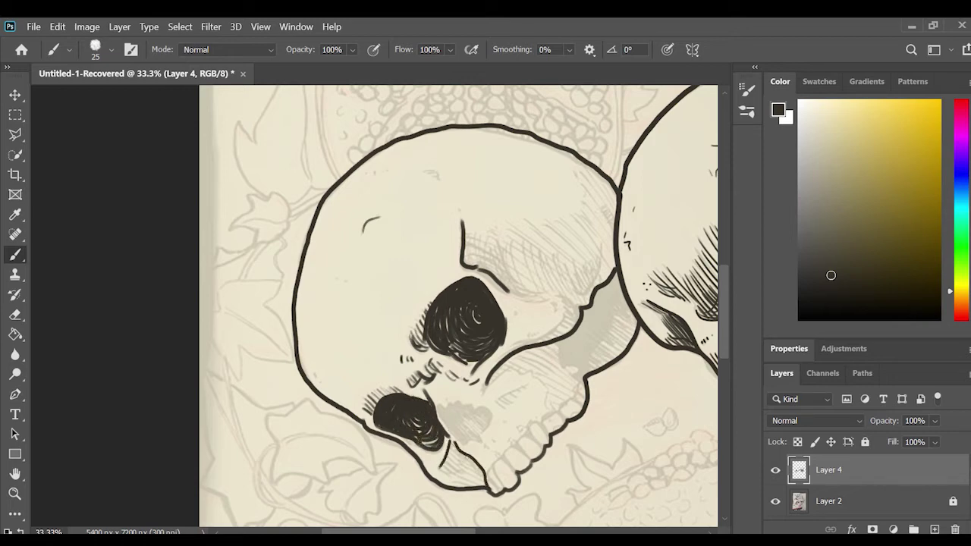
{"action": "mouse_move", "coordinate": [446, 448]}
{"action": "left_mouse_down"}
{"action": "mouse_move", "coordinate": [466, 476]}
{"action": "mouse_move", "coordinate": [489, 482]}
{"action": "left_mouse_up"}
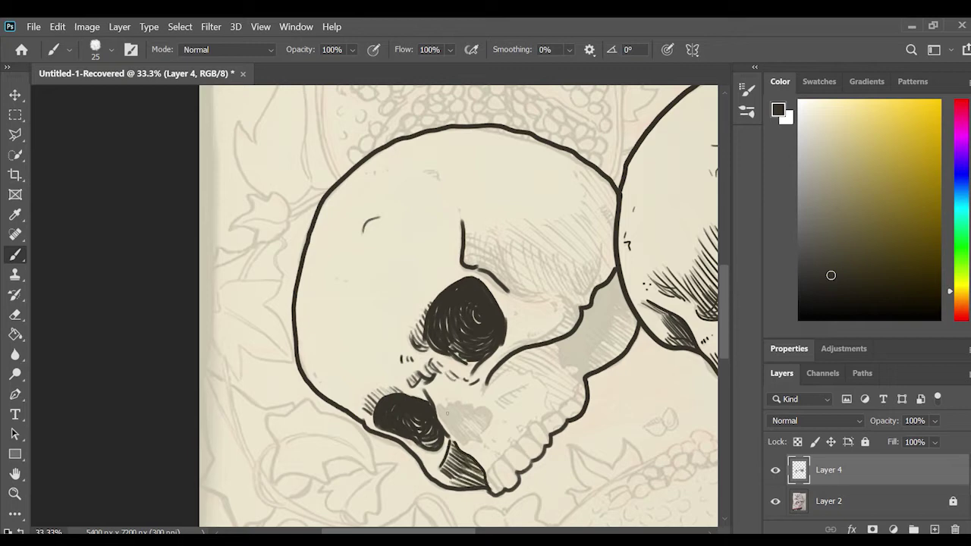
{"action": "mouse_move", "coordinate": [442, 409]}
{"action": "left_mouse_down"}
{"action": "mouse_move", "coordinate": [464, 446]}
{"action": "mouse_move", "coordinate": [485, 405]}
{"action": "mouse_move", "coordinate": [438, 402]}
{"action": "mouse_move", "coordinate": [481, 402]}
{"action": "mouse_move", "coordinate": [489, 421]}
{"action": "mouse_move", "coordinate": [479, 431]}
{"action": "left_mouse_up"}
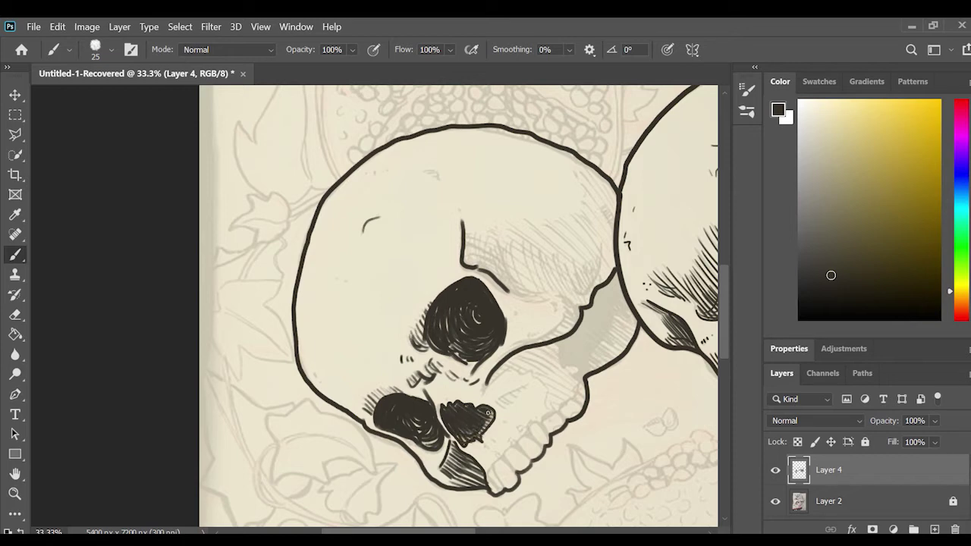
{"action": "left_click", "coordinate": [496, 440]}
{"action": "left_click", "coordinate": [498, 455]}
{"action": "mouse_move", "coordinate": [498, 399]}
{"action": "left_mouse_down"}
{"action": "mouse_move", "coordinate": [523, 385]}
{"action": "mouse_move", "coordinate": [549, 405]}
{"action": "left_mouse_up"}
- Ink the cheekbone curve and solid black shadow behind the jaw, and hatch the cheek
{"action": "mouse_move", "coordinate": [557, 339]}
{"action": "left_mouse_down"}
{"action": "mouse_move", "coordinate": [580, 371]}
{"action": "mouse_move", "coordinate": [625, 297]}
{"action": "left_mouse_up"}
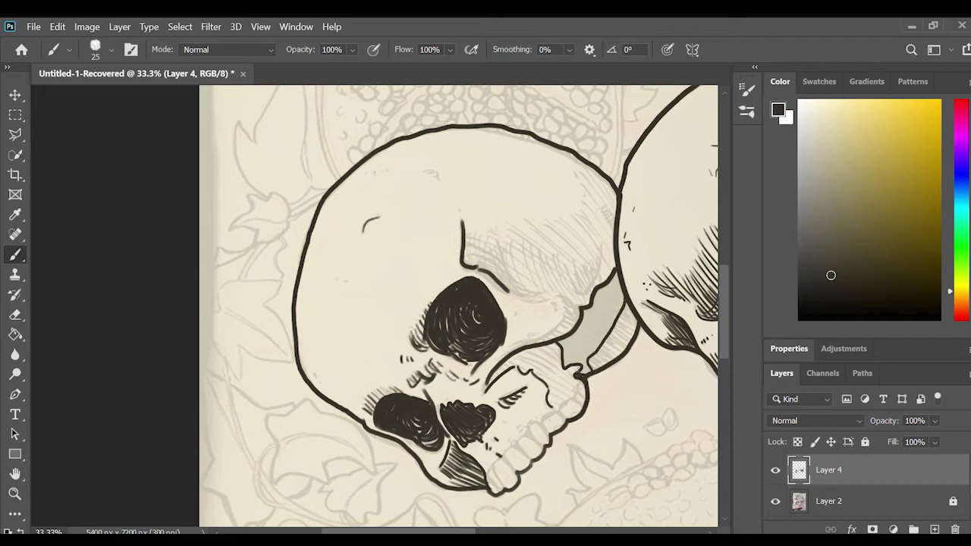
{"action": "mouse_move", "coordinate": [584, 371]}
{"action": "left_mouse_down"}
{"action": "mouse_move", "coordinate": [563, 361]}
{"action": "mouse_move", "coordinate": [565, 343]}
{"action": "mouse_move", "coordinate": [592, 340]}
{"action": "mouse_move", "coordinate": [590, 309]}
{"action": "mouse_move", "coordinate": [618, 276]}
{"action": "mouse_move", "coordinate": [599, 345]}
{"action": "mouse_move", "coordinate": [586, 327]}
{"action": "mouse_move", "coordinate": [620, 288]}
{"action": "mouse_move", "coordinate": [618, 343]}
{"action": "mouse_move", "coordinate": [636, 311]}
{"action": "mouse_move", "coordinate": [596, 358]}
{"action": "left_mouse_up"}
{"action": "mouse_move", "coordinate": [628, 314]}
{"action": "left_mouse_down"}
{"action": "mouse_move", "coordinate": [582, 353]}
{"action": "mouse_move", "coordinate": [511, 351]}
{"action": "mouse_move", "coordinate": [575, 318]}
{"action": "mouse_move", "coordinate": [567, 294]}
{"action": "mouse_move", "coordinate": [517, 300]}
{"action": "left_mouse_up"}
{"action": "mouse_move", "coordinate": [574, 291]}
{"action": "left_mouse_down"}
{"action": "mouse_move", "coordinate": [603, 241]}
{"action": "mouse_move", "coordinate": [607, 209]}
{"action": "left_mouse_up"}
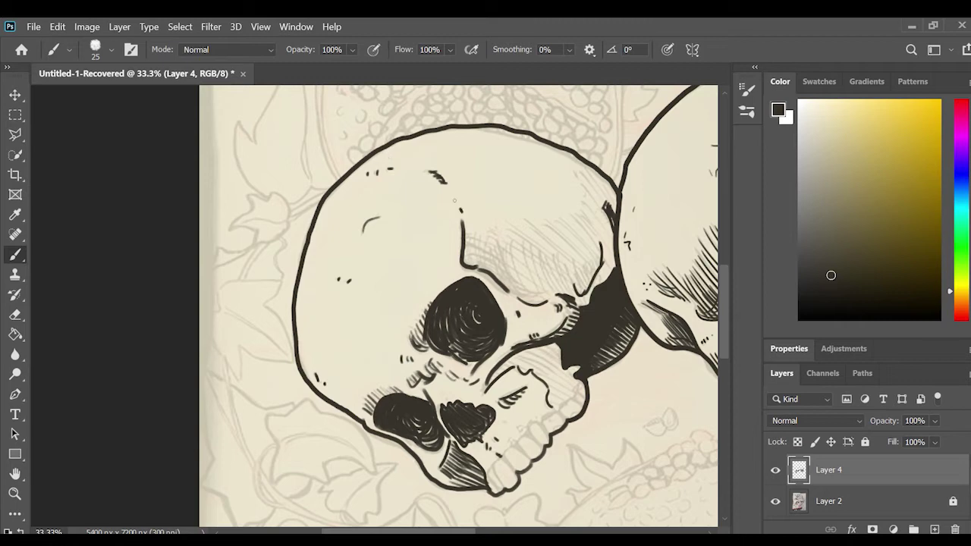
{"action": "mouse_move", "coordinate": [500, 362]}
{"action": "left_mouse_down"}
{"action": "mouse_move", "coordinate": [536, 370]}
{"action": "mouse_move", "coordinate": [570, 404]}
{"action": "mouse_move", "coordinate": [579, 382]}
{"action": "left_mouse_up"}
- Densely hatch the brow ridge, the area under it, and the forehead
{"action": "mouse_move", "coordinate": [514, 252]}
{"action": "left_mouse_down"}
{"action": "mouse_move", "coordinate": [546, 297]}
{"action": "mouse_move", "coordinate": [539, 305]}
{"action": "left_mouse_up"}
{"action": "left_click_drag", "start_coordinate": [470, 258], "coordinate": [510, 282]}
{"action": "mouse_move", "coordinate": [470, 241]}
{"action": "left_mouse_down"}
{"action": "mouse_move", "coordinate": [510, 270]}
{"action": "mouse_move", "coordinate": [491, 265]}
{"action": "mouse_move", "coordinate": [556, 293]}
{"action": "left_mouse_up"}
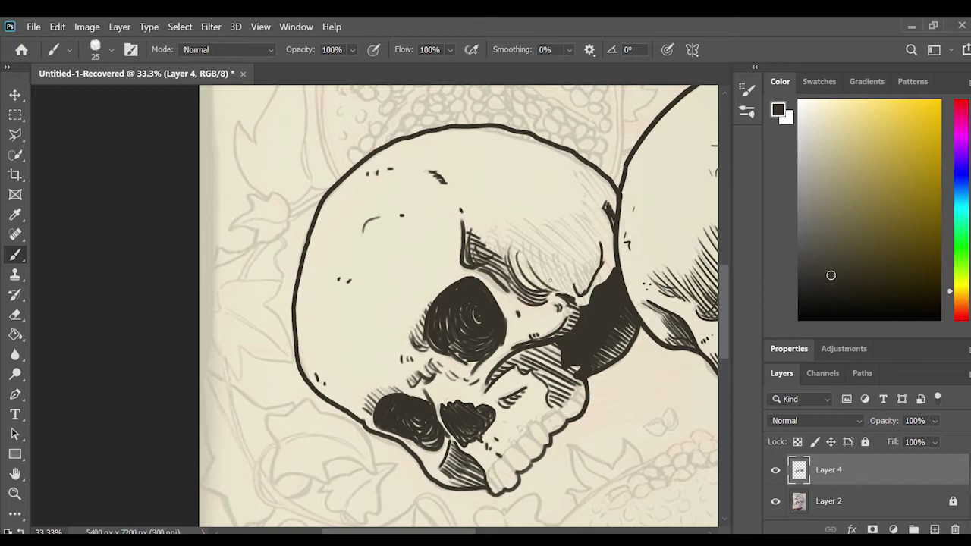
{"action": "left_click_drag", "start_coordinate": [543, 256], "coordinate": [576, 296]}
{"action": "mouse_move", "coordinate": [596, 260]}
{"action": "left_mouse_down"}
{"action": "mouse_move", "coordinate": [580, 285]}
{"action": "mouse_move", "coordinate": [590, 285]}
{"action": "left_mouse_up"}
{"action": "left_click_drag", "start_coordinate": [490, 238], "coordinate": [525, 267]}
{"action": "mouse_move", "coordinate": [519, 227]}
{"action": "left_mouse_down"}
{"action": "mouse_move", "coordinate": [562, 266]}
{"action": "mouse_move", "coordinate": [578, 259]}
{"action": "left_mouse_up"}
{"action": "left_click_drag", "start_coordinate": [578, 212], "coordinate": [606, 241]}
{"action": "left_click_drag", "start_coordinate": [575, 164], "coordinate": [613, 202]}
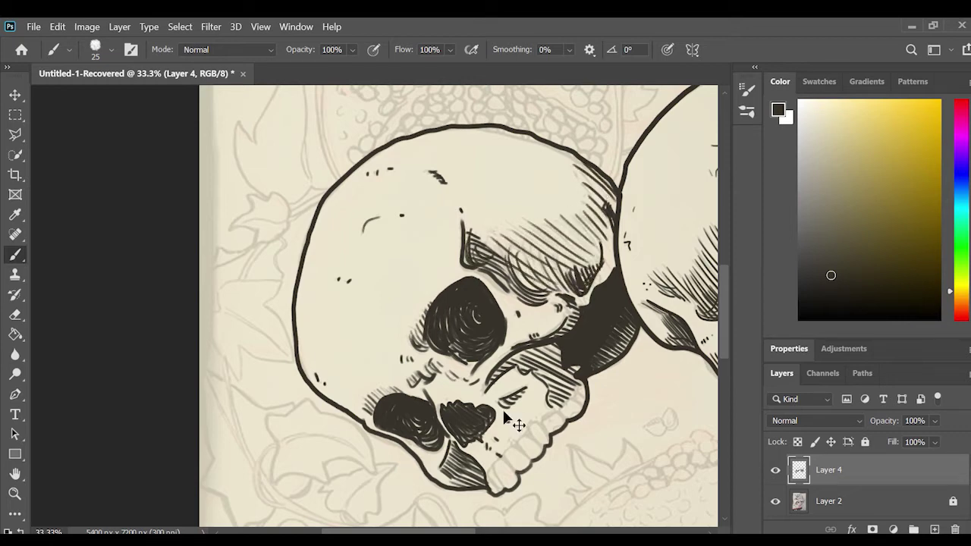
- Zoom in on the jaw and outline the front and upper teeth as rounded shapes
{"action": "key", "text": "ctrl+plus"}
{"action": "mouse_move", "coordinate": [364, 410]}
{"action": "left_mouse_down"}
{"action": "mouse_move", "coordinate": [371, 450]}
{"action": "mouse_move", "coordinate": [394, 433]}
{"action": "left_mouse_up"}
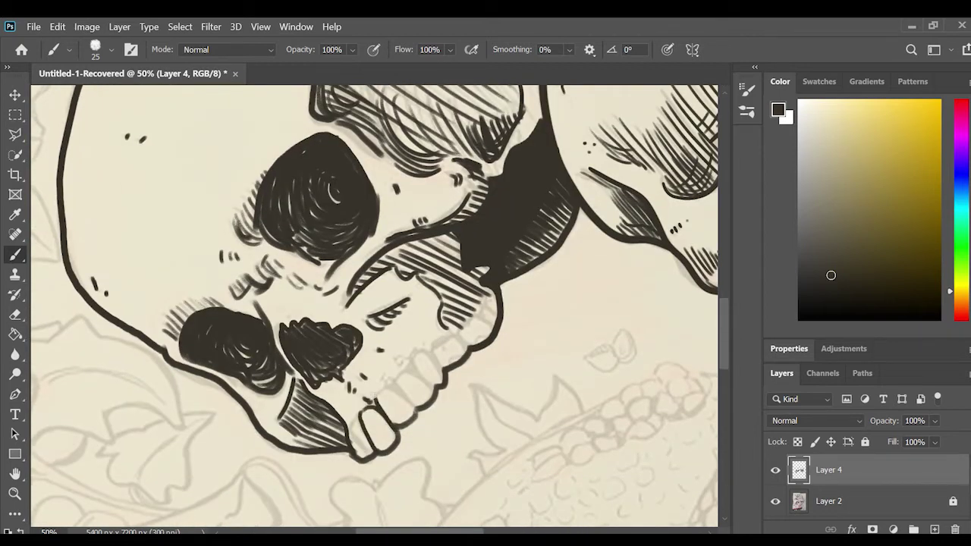
{"action": "mouse_move", "coordinate": [375, 385]}
{"action": "left_mouse_down"}
{"action": "mouse_move", "coordinate": [396, 429]}
{"action": "mouse_move", "coordinate": [417, 384]}
{"action": "left_mouse_up"}
{"action": "left_click_drag", "start_coordinate": [348, 417], "coordinate": [368, 457]}
{"action": "left_click_drag", "start_coordinate": [397, 387], "coordinate": [411, 366]}
{"action": "left_click_drag", "start_coordinate": [409, 404], "coordinate": [438, 351]}
{"action": "mouse_move", "coordinate": [418, 382]}
{"action": "left_mouse_down"}
{"action": "mouse_move", "coordinate": [467, 333]}
{"action": "mouse_move", "coordinate": [485, 285]}
{"action": "left_mouse_up"}
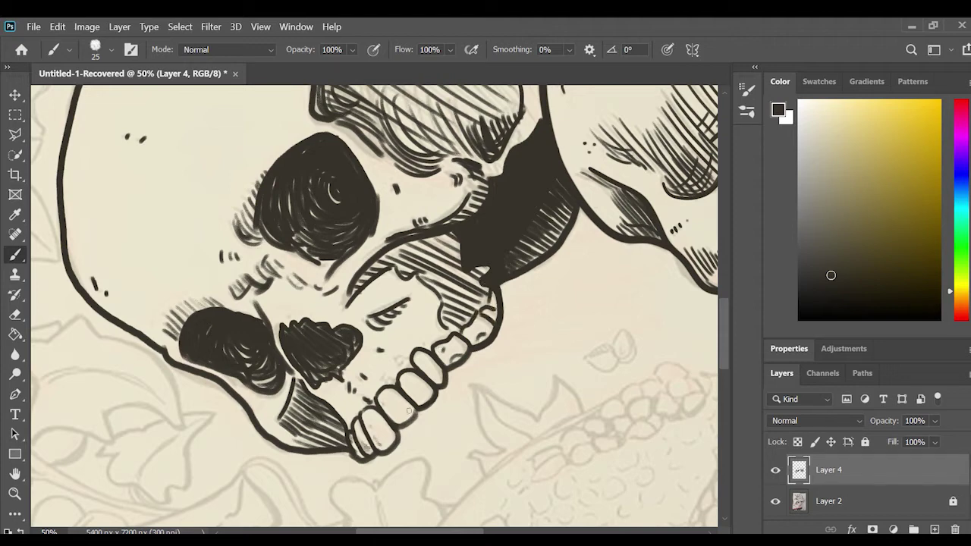
{"action": "left_click_drag", "start_coordinate": [422, 338], "coordinate": [426, 349]}
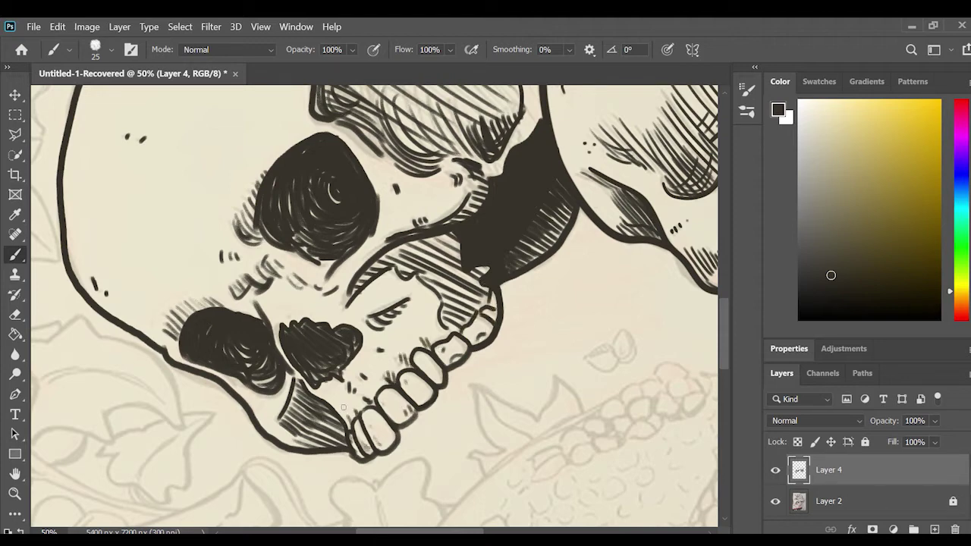
{"action": "scroll", "coordinate": [336, 396], "scroll_direction": "down", "scroll_amount": 2}
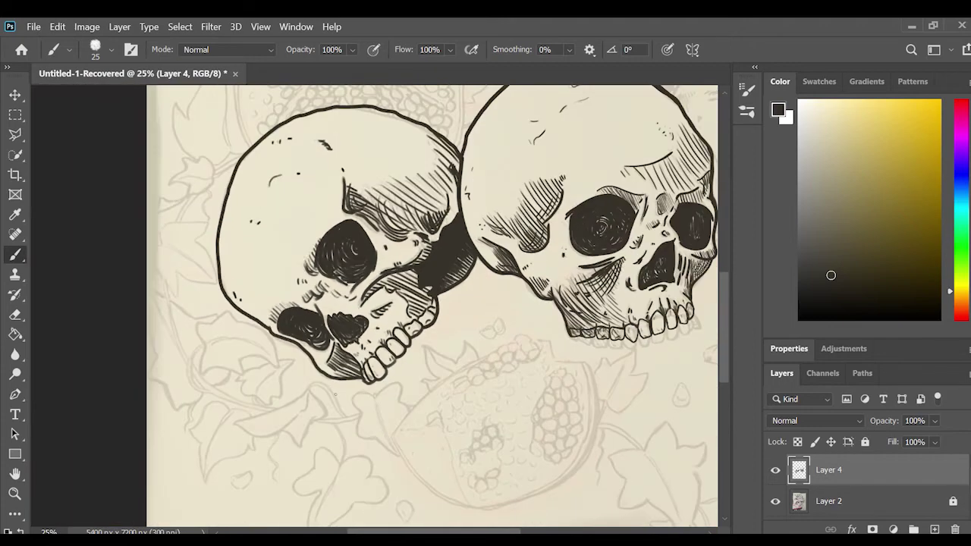
- Ink leaf shapes below both skulls' jaws, redraw a leaf vein, and add a teardrop seed
{"action": "scroll", "coordinate": [723, 321], "scroll_direction": "down", "scroll_amount": 3}
{"action": "left_click_drag", "start_coordinate": [435, 246], "coordinate": [422, 279]}
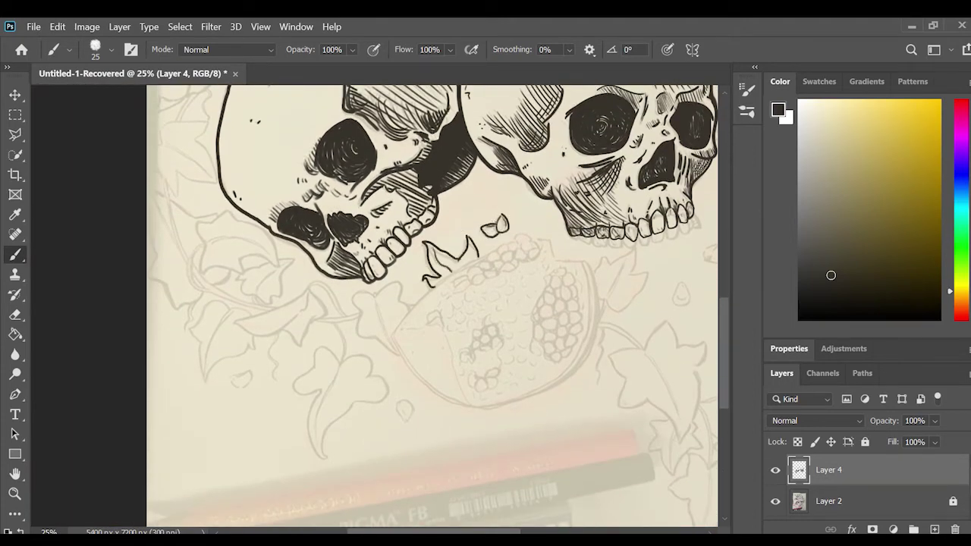
{"action": "mouse_move", "coordinate": [593, 264]}
{"action": "left_mouse_down"}
{"action": "mouse_move", "coordinate": [633, 249]}
{"action": "mouse_move", "coordinate": [626, 296]}
{"action": "mouse_move", "coordinate": [643, 345]}
{"action": "mouse_move", "coordinate": [622, 406]}
{"action": "mouse_move", "coordinate": [678, 440]}
{"action": "mouse_move", "coordinate": [705, 343]}
{"action": "mouse_move", "coordinate": [643, 346]}
{"action": "mouse_move", "coordinate": [681, 410]}
{"action": "left_mouse_up"}
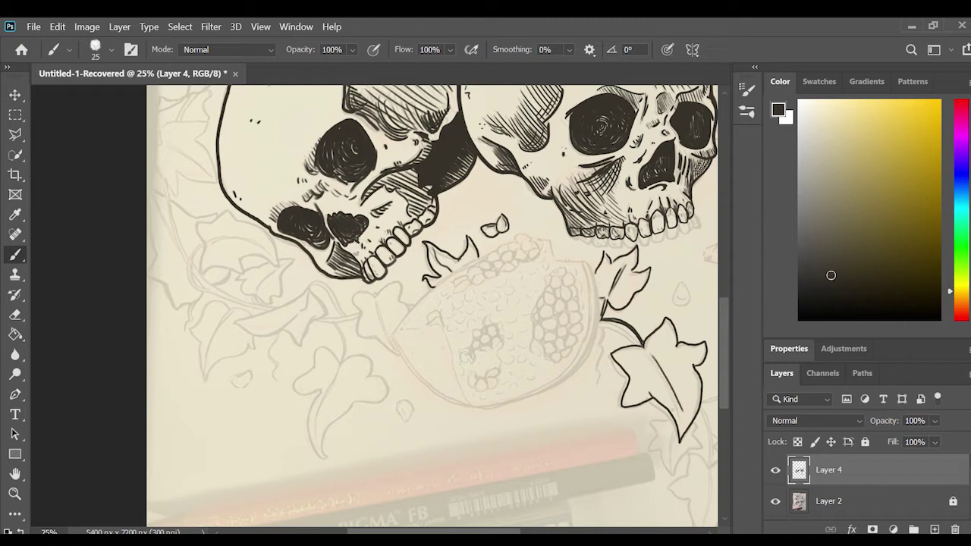
{"action": "key", "text": "ctrl+z"}
{"action": "key", "text": "ctrl+z"}
{"action": "mouse_move", "coordinate": [657, 364]}
{"action": "left_mouse_down"}
{"action": "mouse_move", "coordinate": [681, 417]}
{"action": "mouse_move", "coordinate": [675, 402]}
{"action": "left_mouse_up"}
{"action": "left_click_drag", "start_coordinate": [682, 284], "coordinate": [687, 297]}
- Outline the leaf below the ivy leaf and add further vine strokes
{"action": "mouse_move", "coordinate": [665, 412]}
{"action": "left_mouse_down"}
{"action": "mouse_move", "coordinate": [651, 451]}
{"action": "mouse_move", "coordinate": [673, 476]}
{"action": "left_mouse_up"}
{"action": "mouse_move", "coordinate": [678, 432]}
{"action": "left_mouse_down"}
{"action": "mouse_move", "coordinate": [676, 471]}
{"action": "mouse_move", "coordinate": [702, 432]}
{"action": "left_mouse_up"}
{"action": "left_click_drag", "start_coordinate": [691, 430], "coordinate": [699, 418]}
{"action": "left_click_drag", "start_coordinate": [432, 533], "coordinate": [574, 533]}
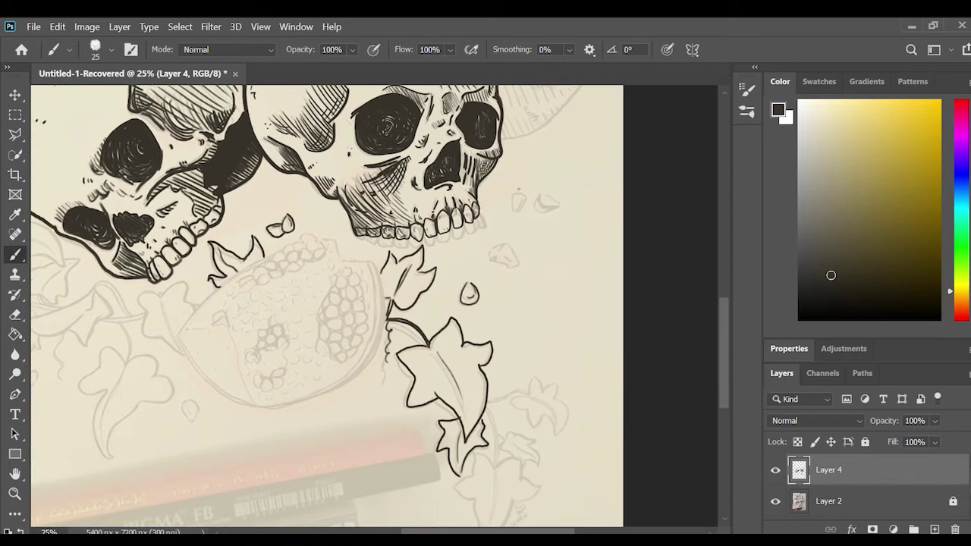
{"action": "mouse_move", "coordinate": [514, 192]}
{"action": "left_mouse_down"}
{"action": "mouse_move", "coordinate": [526, 209]}
{"action": "mouse_move", "coordinate": [563, 208]}
{"action": "left_mouse_up"}
{"action": "mouse_move", "coordinate": [492, 244]}
{"action": "left_mouse_down"}
{"action": "mouse_move", "coordinate": [519, 266]}
{"action": "mouse_move", "coordinate": [530, 302]}
{"action": "mouse_move", "coordinate": [552, 275]}
{"action": "mouse_move", "coordinate": [530, 258]}
{"action": "left_mouse_up"}
{"action": "scroll", "coordinate": [326, 303], "scroll_direction": "down", "scroll_amount": 3}
{"action": "mouse_move", "coordinate": [513, 282]}
{"action": "left_mouse_down"}
{"action": "mouse_move", "coordinate": [487, 284]}
{"action": "mouse_move", "coordinate": [562, 314]}
{"action": "left_mouse_up"}
{"action": "key", "text": "ctrl+z"}
- Ink the small leaf's stem, the bottom leaf with a redrawn central vein, and another small leaf
{"action": "mouse_move", "coordinate": [486, 289]}
{"action": "left_mouse_down"}
{"action": "mouse_move", "coordinate": [499, 343]}
{"action": "mouse_move", "coordinate": [458, 364]}
{"action": "mouse_move", "coordinate": [516, 389]}
{"action": "mouse_move", "coordinate": [523, 343]}
{"action": "mouse_move", "coordinate": [497, 338]}
{"action": "left_mouse_up"}
{"action": "left_click_drag", "start_coordinate": [498, 351], "coordinate": [488, 408]}
{"action": "key", "text": "ctrl+z"}
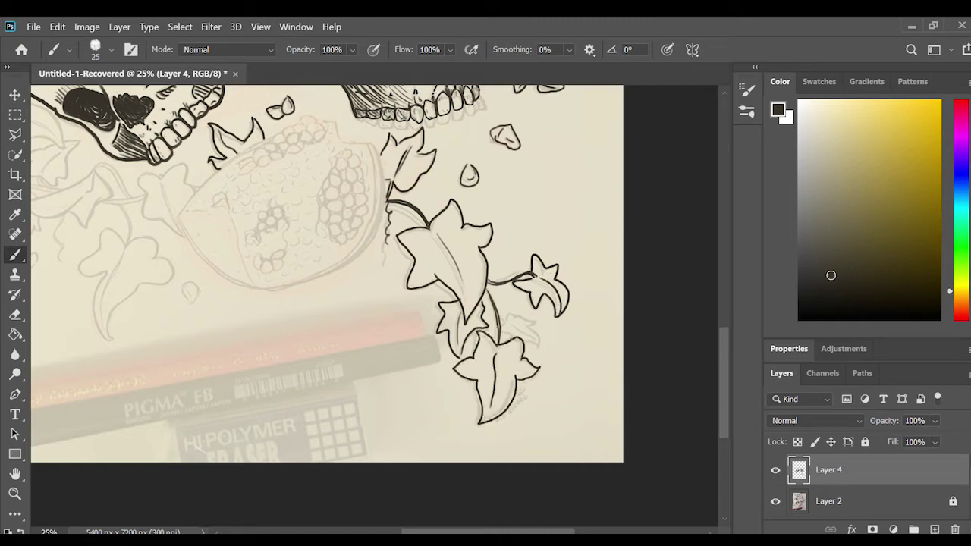
{"action": "key", "text": "ctrl+z"}
{"action": "left_click_drag", "start_coordinate": [499, 351], "coordinate": [493, 399]}
{"action": "left_click_drag", "start_coordinate": [521, 311], "coordinate": [533, 348]}
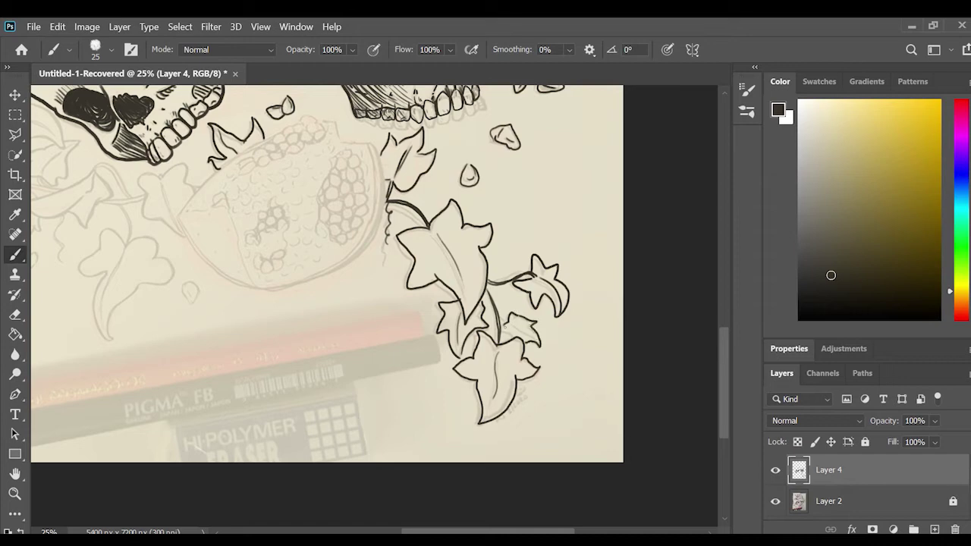
{"action": "scroll", "coordinate": [372, 273], "scroll_direction": "up", "scroll_amount": 3}
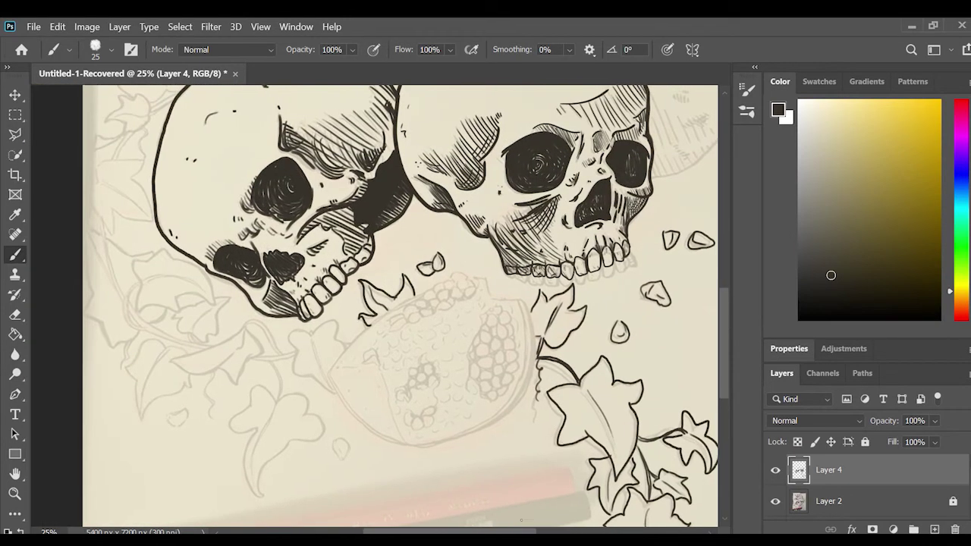
- Zoom in and ink the pomegranate's rind edges and left tip
{"action": "key", "text": "ctrl+plus"}
{"action": "scroll", "coordinate": [371, 303], "scroll_direction": "down", "scroll_amount": 1}
{"action": "mouse_move", "coordinate": [573, 136]}
{"action": "left_mouse_down"}
{"action": "mouse_move", "coordinate": [654, 185]}
{"action": "mouse_move", "coordinate": [673, 182]}
{"action": "mouse_move", "coordinate": [689, 275]}
{"action": "mouse_move", "coordinate": [395, 455]}
{"action": "left_mouse_up"}
{"action": "mouse_move", "coordinate": [283, 331]}
{"action": "left_mouse_down"}
{"action": "mouse_move", "coordinate": [396, 458]}
{"action": "mouse_move", "coordinate": [637, 413]}
{"action": "mouse_move", "coordinate": [666, 174]}
{"action": "left_mouse_up"}
{"action": "left_click_drag", "start_coordinate": [282, 326], "coordinate": [490, 153]}
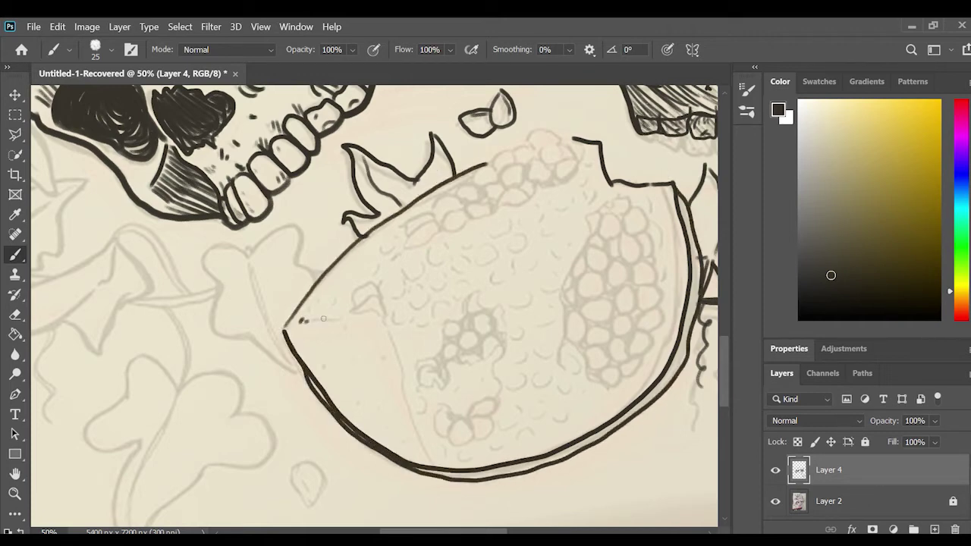
{"action": "left_click_drag", "start_coordinate": [323, 319], "coordinate": [346, 321]}
- With brush size 21, draw a membrane line, a small arch, and scale-like seed marks
{"action": "key", "text": "["}
{"action": "left_click_drag", "start_coordinate": [384, 325], "coordinate": [425, 442]}
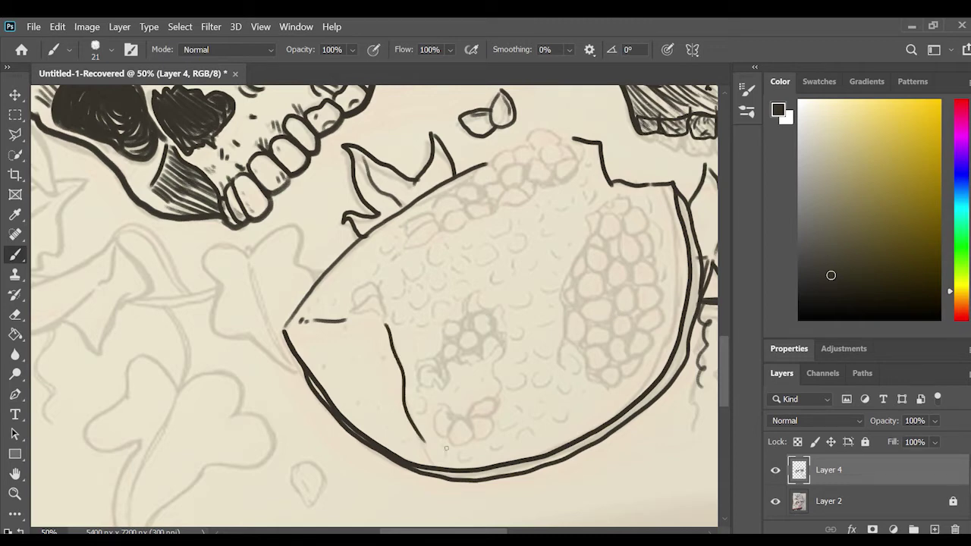
{"action": "mouse_move", "coordinate": [353, 309]}
{"action": "left_mouse_down"}
{"action": "mouse_move", "coordinate": [379, 303]}
{"action": "mouse_move", "coordinate": [387, 312]}
{"action": "left_mouse_up"}
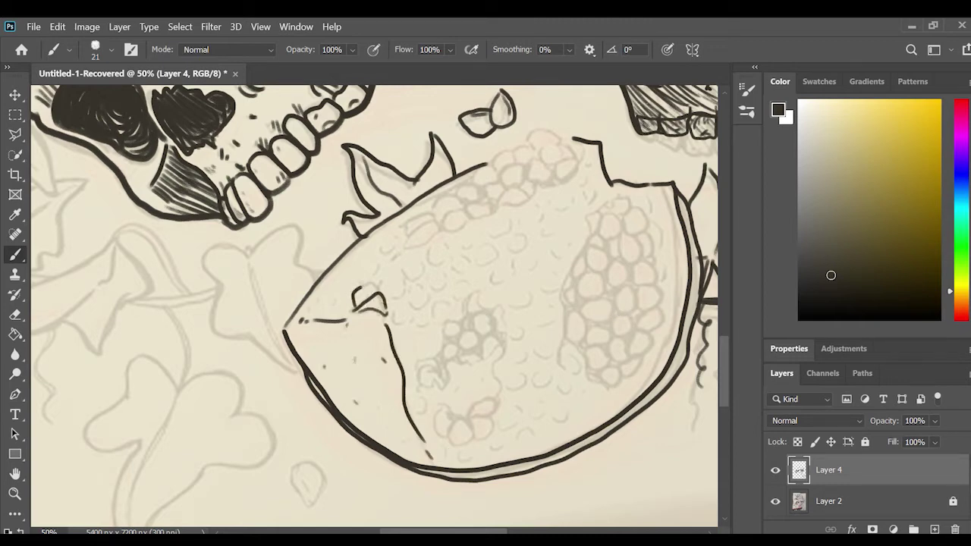
{"action": "left_click_drag", "start_coordinate": [382, 243], "coordinate": [388, 253]}
{"action": "mouse_move", "coordinate": [394, 248]}
{"action": "left_mouse_down"}
{"action": "mouse_move", "coordinate": [417, 295]}
{"action": "mouse_move", "coordinate": [401, 323]}
{"action": "mouse_move", "coordinate": [438, 314]}
{"action": "left_mouse_up"}
{"action": "mouse_move", "coordinate": [429, 247]}
{"action": "left_mouse_down"}
{"action": "mouse_move", "coordinate": [437, 265]}
{"action": "mouse_move", "coordinate": [470, 271]}
{"action": "mouse_move", "coordinate": [470, 250]}
{"action": "left_mouse_up"}
- Continue the scale pattern toward the pomegranate top and add a wavy membrane line
{"action": "left_click_drag", "start_coordinate": [481, 263], "coordinate": [502, 256]}
{"action": "left_click_drag", "start_coordinate": [488, 239], "coordinate": [544, 209]}
{"action": "left_click_drag", "start_coordinate": [548, 203], "coordinate": [554, 194]}
{"action": "left_click_drag", "start_coordinate": [555, 209], "coordinate": [573, 203]}
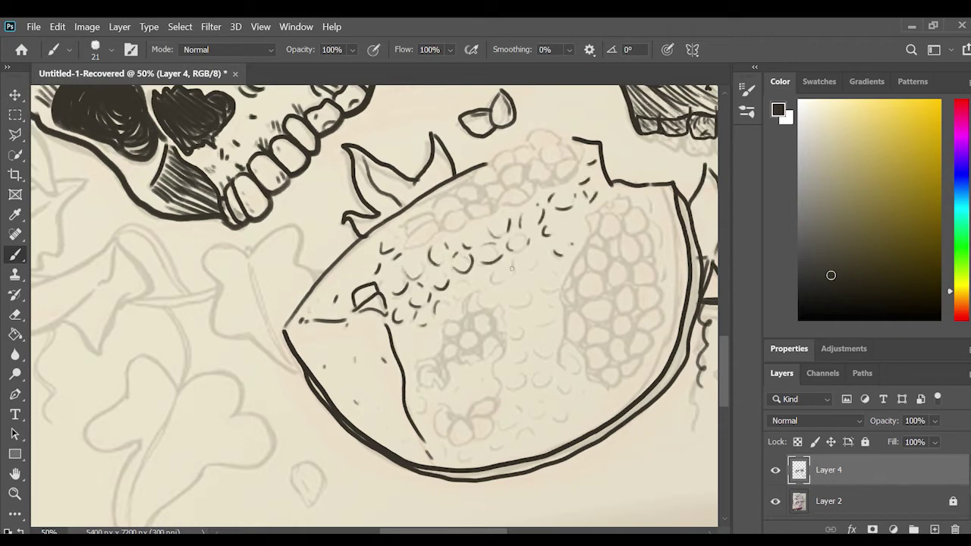
{"action": "left_click_drag", "start_coordinate": [514, 256], "coordinate": [519, 273]}
{"action": "mouse_move", "coordinate": [491, 268]}
{"action": "left_mouse_down"}
{"action": "mouse_move", "coordinate": [499, 282]}
{"action": "mouse_move", "coordinate": [419, 378]}
{"action": "left_mouse_up"}
{"action": "left_click_drag", "start_coordinate": [514, 294], "coordinate": [531, 302]}
{"action": "left_click_drag", "start_coordinate": [543, 291], "coordinate": [561, 271]}
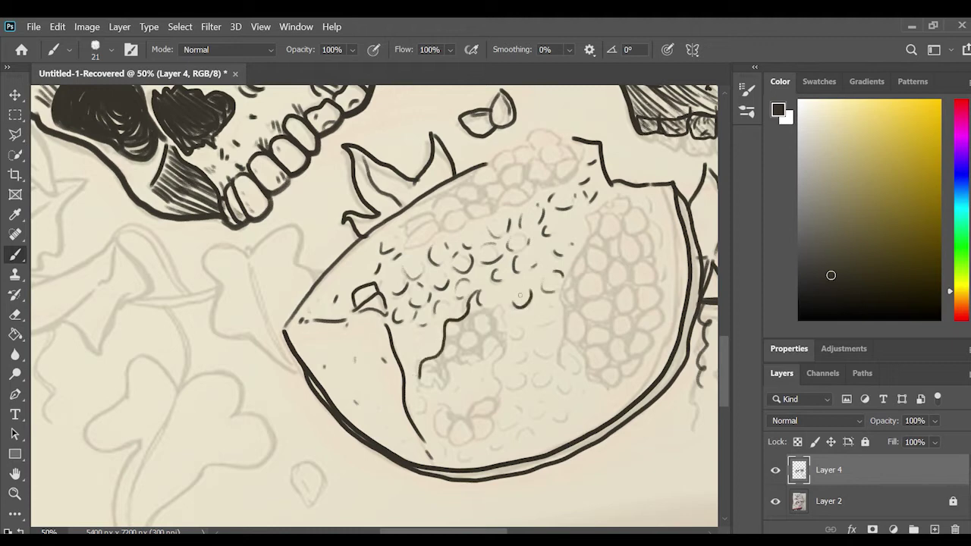
- Extend the scale pattern lower and draw a wavy edge with round seed outlines
{"action": "left_click_drag", "start_coordinate": [558, 306], "coordinate": [538, 325]}
{"action": "left_click_drag", "start_coordinate": [526, 350], "coordinate": [503, 433]}
{"action": "left_click_drag", "start_coordinate": [534, 425], "coordinate": [522, 437]}
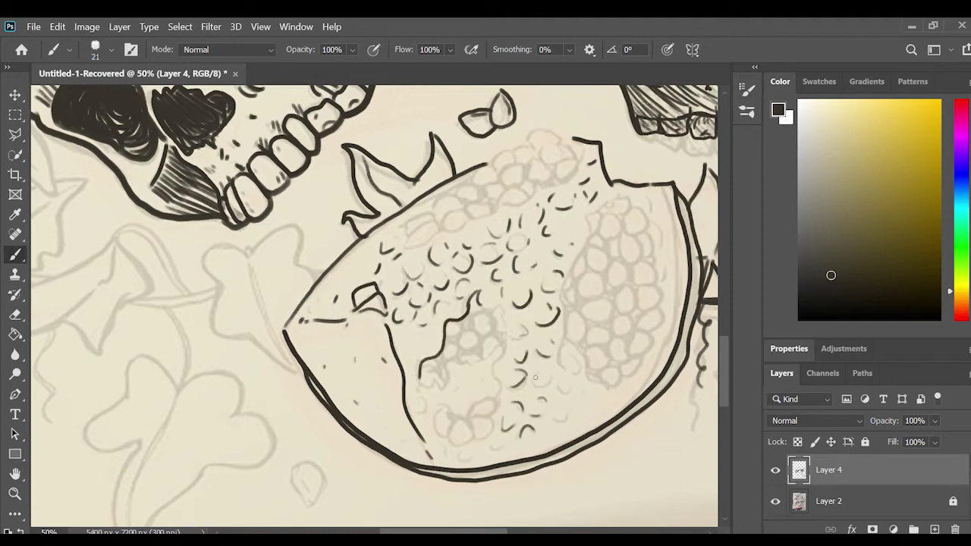
{"action": "left_click_drag", "start_coordinate": [570, 409], "coordinate": [558, 421]}
{"action": "mouse_move", "coordinate": [506, 341]}
{"action": "left_mouse_down"}
{"action": "mouse_move", "coordinate": [495, 399]}
{"action": "mouse_move", "coordinate": [476, 415]}
{"action": "mouse_move", "coordinate": [477, 438]}
{"action": "left_mouse_up"}
{"action": "mouse_move", "coordinate": [470, 412]}
{"action": "left_mouse_down"}
{"action": "mouse_move", "coordinate": [455, 440]}
{"action": "mouse_move", "coordinate": [478, 437]}
{"action": "left_mouse_up"}
{"action": "left_click_drag", "start_coordinate": [447, 409], "coordinate": [440, 436]}
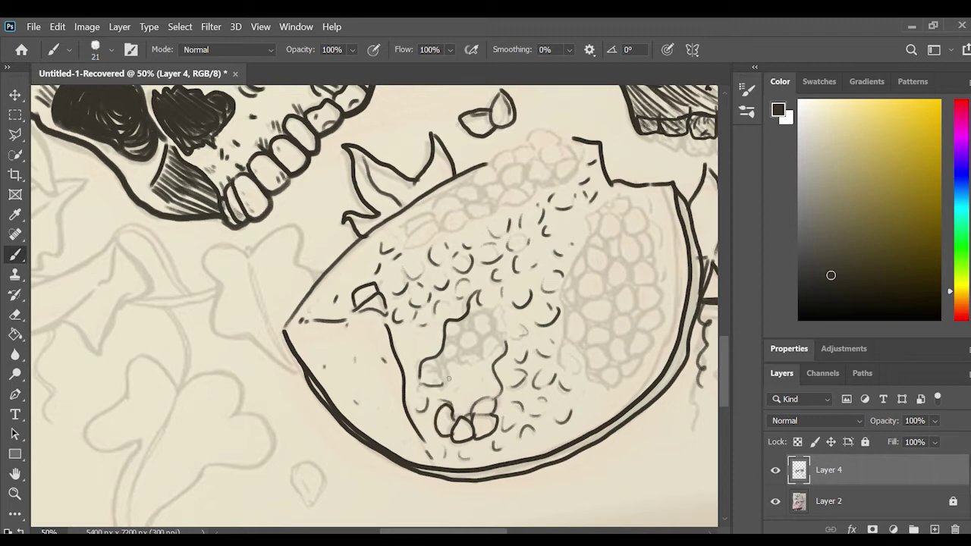
- Ink a chain of round seeds and the pomegranate's wavy seeded top edge
{"action": "mouse_move", "coordinate": [448, 383]}
{"action": "left_mouse_down"}
{"action": "mouse_move", "coordinate": [485, 349]}
{"action": "mouse_move", "coordinate": [504, 311]}
{"action": "mouse_move", "coordinate": [465, 346]}
{"action": "mouse_move", "coordinate": [449, 342]}
{"action": "mouse_move", "coordinate": [441, 361]}
{"action": "left_mouse_up"}
{"action": "left_click_drag", "start_coordinate": [449, 350], "coordinate": [422, 372]}
{"action": "left_click_drag", "start_coordinate": [424, 380], "coordinate": [444, 372]}
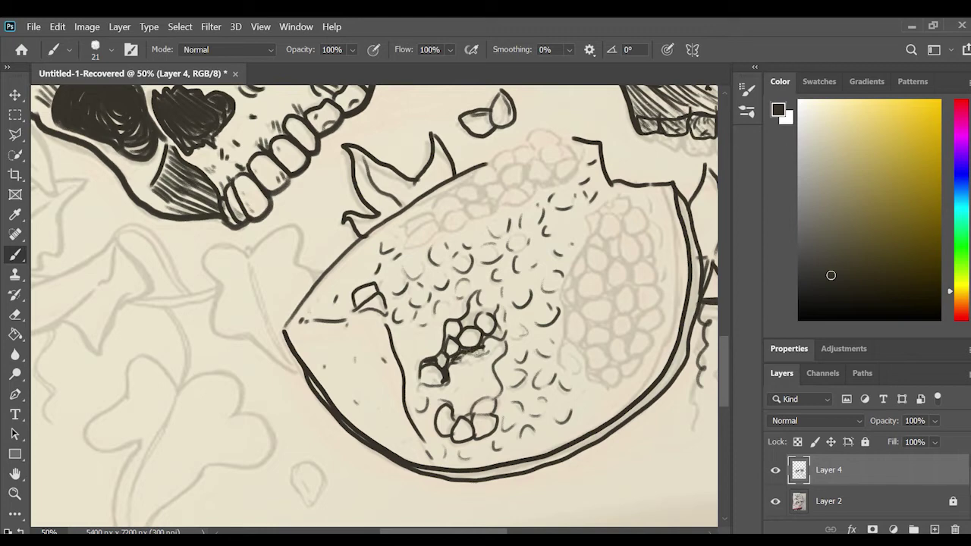
{"action": "left_click_drag", "start_coordinate": [478, 325], "coordinate": [469, 303]}
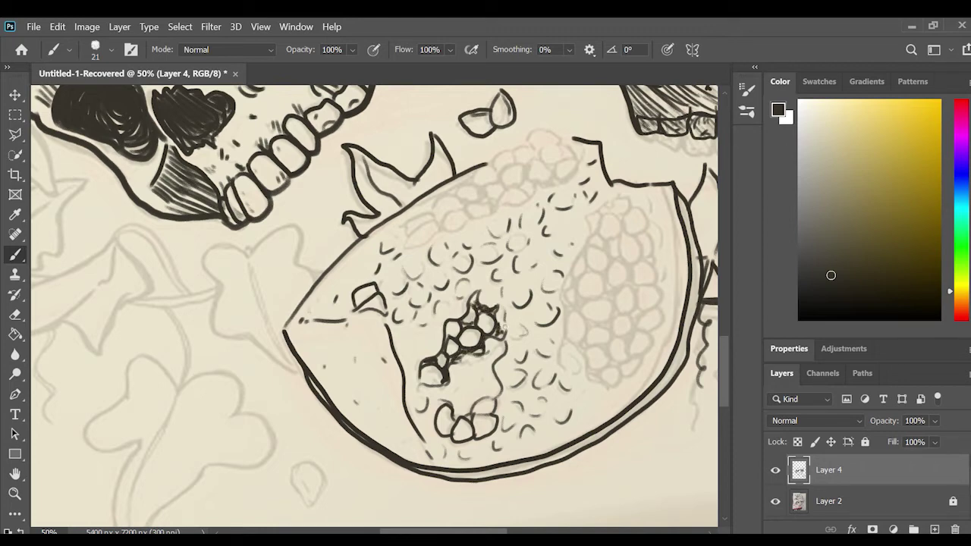
{"action": "mouse_move", "coordinate": [405, 225]}
{"action": "left_mouse_down"}
{"action": "mouse_move", "coordinate": [585, 152]}
{"action": "mouse_move", "coordinate": [558, 156]}
{"action": "left_mouse_up"}
{"action": "mouse_move", "coordinate": [555, 162]}
{"action": "left_mouse_down"}
{"action": "mouse_move", "coordinate": [564, 145]}
{"action": "mouse_move", "coordinate": [507, 194]}
{"action": "mouse_move", "coordinate": [494, 156]}
{"action": "mouse_move", "coordinate": [555, 158]}
{"action": "mouse_move", "coordinate": [487, 199]}
{"action": "left_mouse_up"}
{"action": "mouse_move", "coordinate": [500, 164]}
{"action": "left_mouse_down"}
{"action": "mouse_move", "coordinate": [442, 220]}
{"action": "mouse_move", "coordinate": [463, 194]}
{"action": "mouse_move", "coordinate": [452, 229]}
{"action": "mouse_move", "coordinate": [422, 225]}
{"action": "mouse_move", "coordinate": [412, 240]}
{"action": "left_mouse_up"}
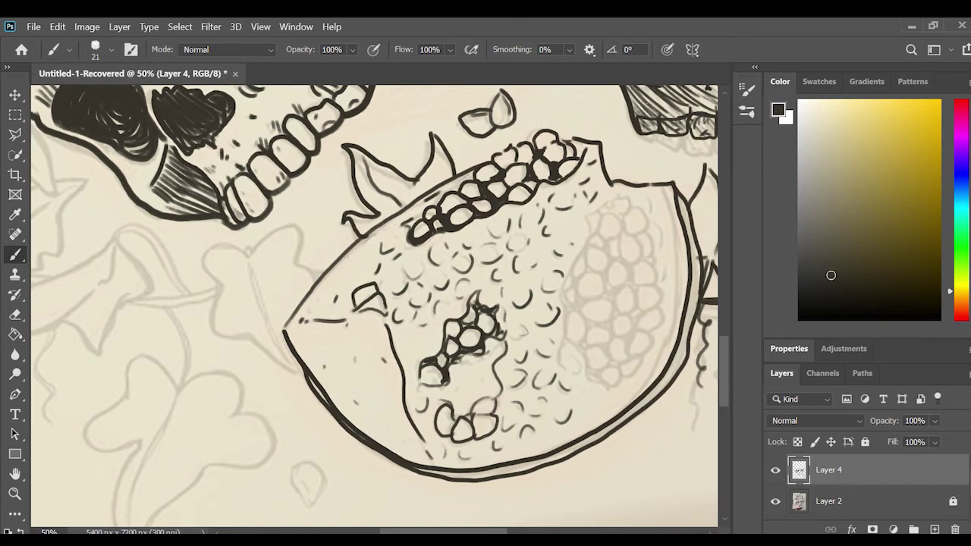
- Ink the inner edge and fill the right-hand cluster with packed seed loops
{"action": "mouse_move", "coordinate": [612, 195]}
{"action": "left_mouse_down"}
{"action": "mouse_move", "coordinate": [582, 374]}
{"action": "mouse_move", "coordinate": [624, 353]}
{"action": "mouse_move", "coordinate": [612, 361]}
{"action": "mouse_move", "coordinate": [577, 312]}
{"action": "left_mouse_up"}
{"action": "mouse_move", "coordinate": [585, 345]}
{"action": "left_mouse_down"}
{"action": "mouse_move", "coordinate": [569, 284]}
{"action": "mouse_move", "coordinate": [599, 275]}
{"action": "mouse_move", "coordinate": [571, 310]}
{"action": "left_mouse_up"}
{"action": "mouse_move", "coordinate": [632, 327]}
{"action": "left_mouse_down"}
{"action": "mouse_move", "coordinate": [651, 307]}
{"action": "mouse_move", "coordinate": [641, 263]}
{"action": "left_mouse_up"}
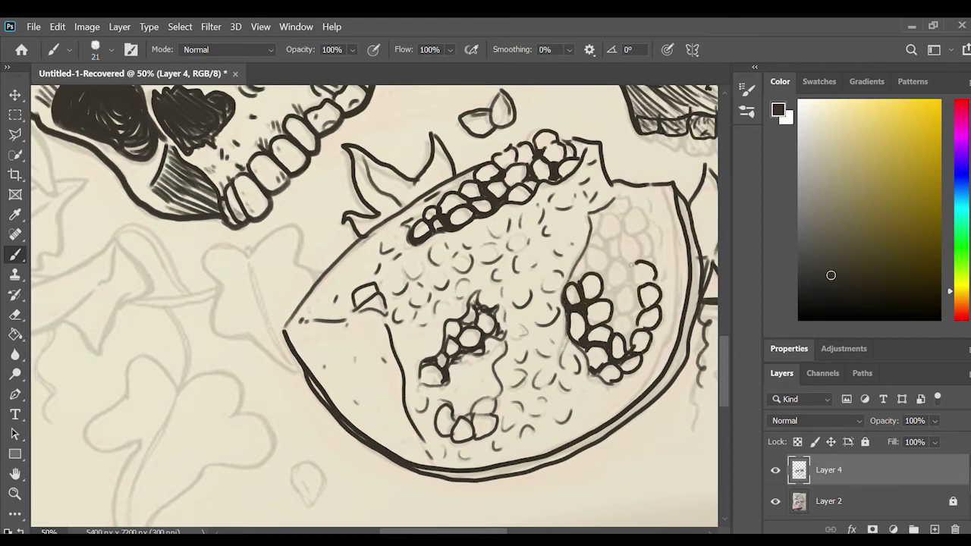
{"action": "left_click_drag", "start_coordinate": [658, 225], "coordinate": [661, 243]}
{"action": "mouse_move", "coordinate": [608, 206]}
{"action": "left_mouse_down"}
{"action": "mouse_move", "coordinate": [640, 227]}
{"action": "mouse_move", "coordinate": [632, 258]}
{"action": "mouse_move", "coordinate": [652, 262]}
{"action": "left_mouse_up"}
{"action": "mouse_move", "coordinate": [615, 206]}
{"action": "left_mouse_down"}
{"action": "mouse_move", "coordinate": [623, 231]}
{"action": "mouse_move", "coordinate": [611, 231]}
{"action": "mouse_move", "coordinate": [574, 282]}
{"action": "left_mouse_up"}
{"action": "mouse_move", "coordinate": [615, 232]}
{"action": "left_mouse_down"}
{"action": "mouse_move", "coordinate": [614, 282]}
{"action": "mouse_move", "coordinate": [629, 305]}
{"action": "mouse_move", "coordinate": [589, 281]}
{"action": "mouse_move", "coordinate": [627, 347]}
{"action": "mouse_move", "coordinate": [640, 303]}
{"action": "left_mouse_up"}
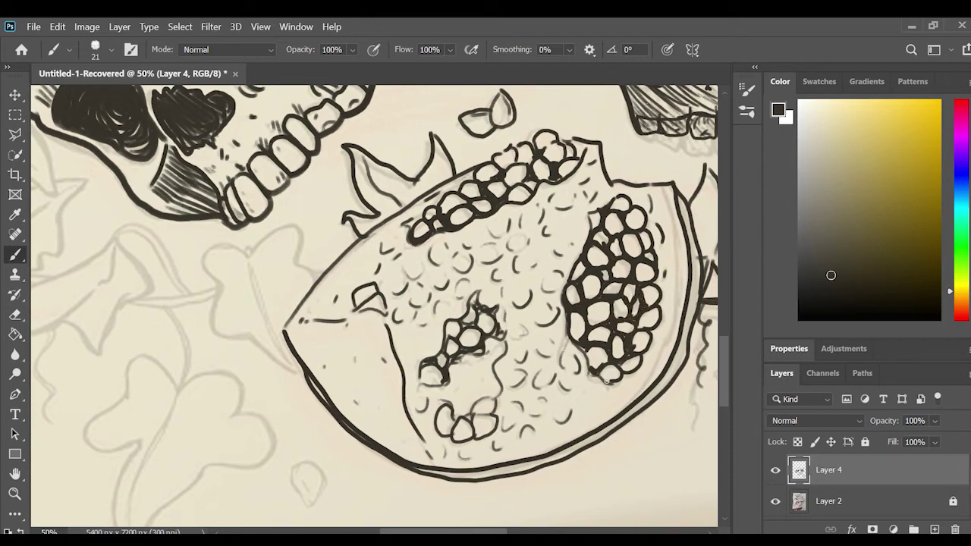
{"action": "scroll", "coordinate": [685, 431], "scroll_direction": "down", "scroll_amount": 1}
{"action": "scroll", "coordinate": [685, 431], "scroll_direction": "down", "scroll_amount": 2}
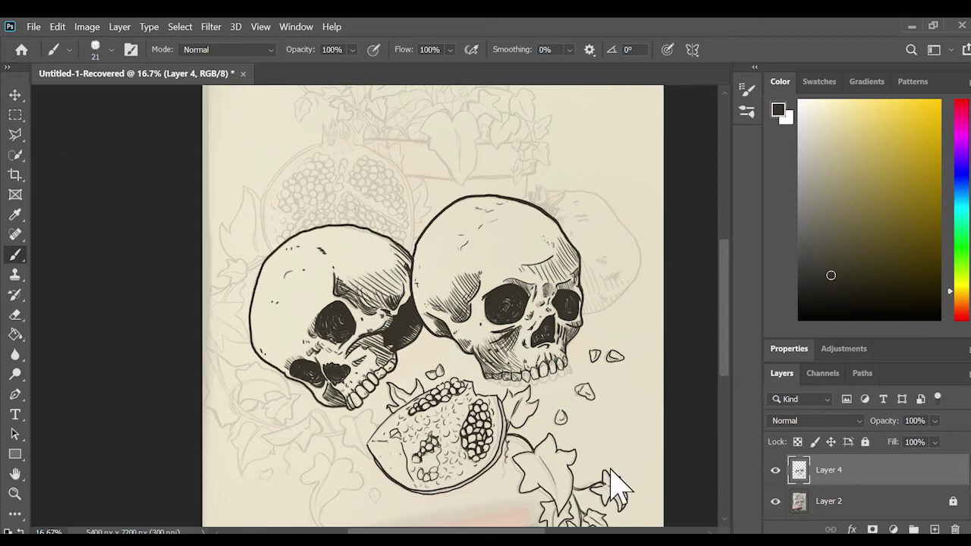
{"action": "scroll", "coordinate": [717, 346], "scroll_direction": "down", "scroll_amount": 1}
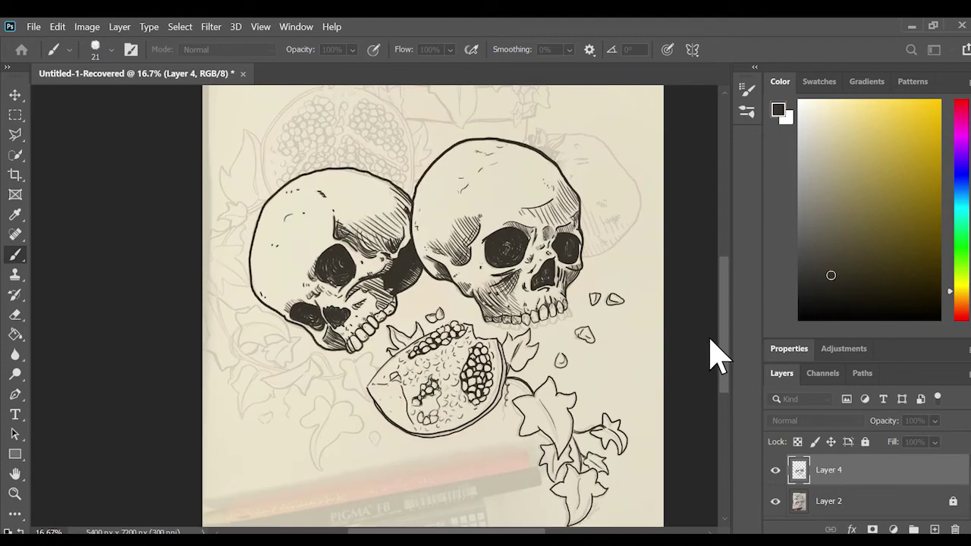
{"action": "scroll", "coordinate": [712, 341], "scroll_direction": "up", "scroll_amount": 3}
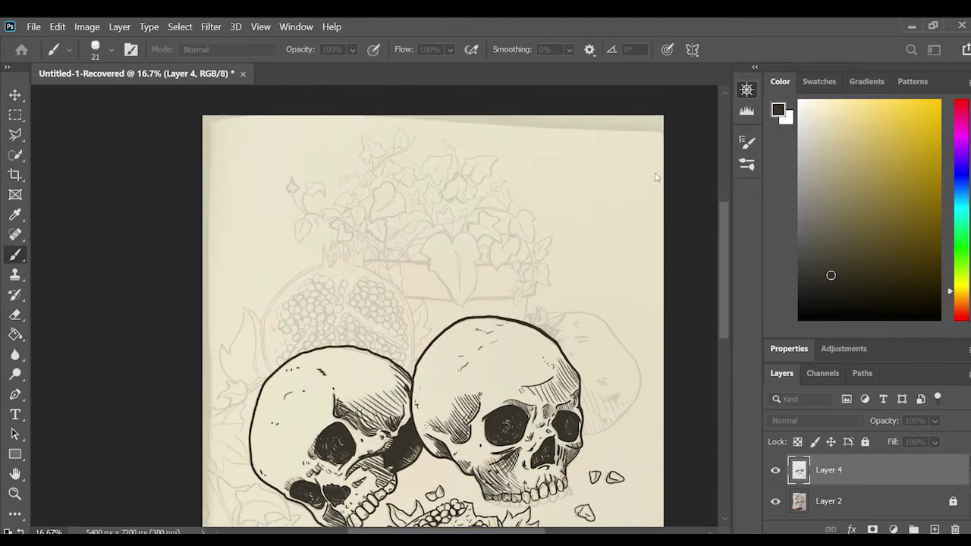
{"action": "scroll", "coordinate": [652, 179], "scroll_direction": "down", "scroll_amount": 2}
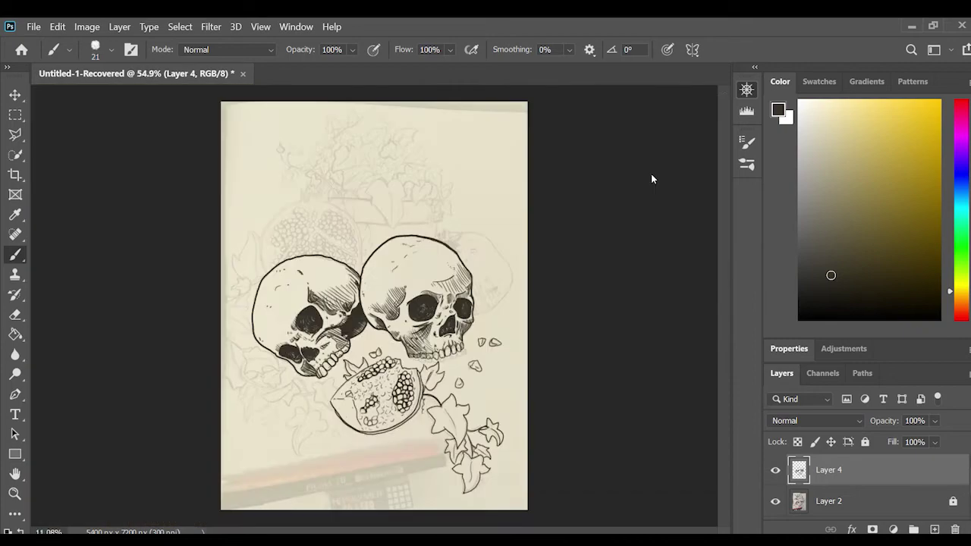
{"action": "scroll", "coordinate": [650, 179], "scroll_direction": "up", "scroll_amount": 1}
{"action": "scroll", "coordinate": [701, 170], "scroll_direction": "up", "scroll_amount": 1}
{"action": "scroll", "coordinate": [678, 134], "scroll_direction": "up", "scroll_amount": 1}
- Ink the right-skull pomegranate's three-pointed crown with hatching inside the points
{"action": "scroll", "coordinate": [678, 134], "scroll_direction": "up", "scroll_amount": 1}
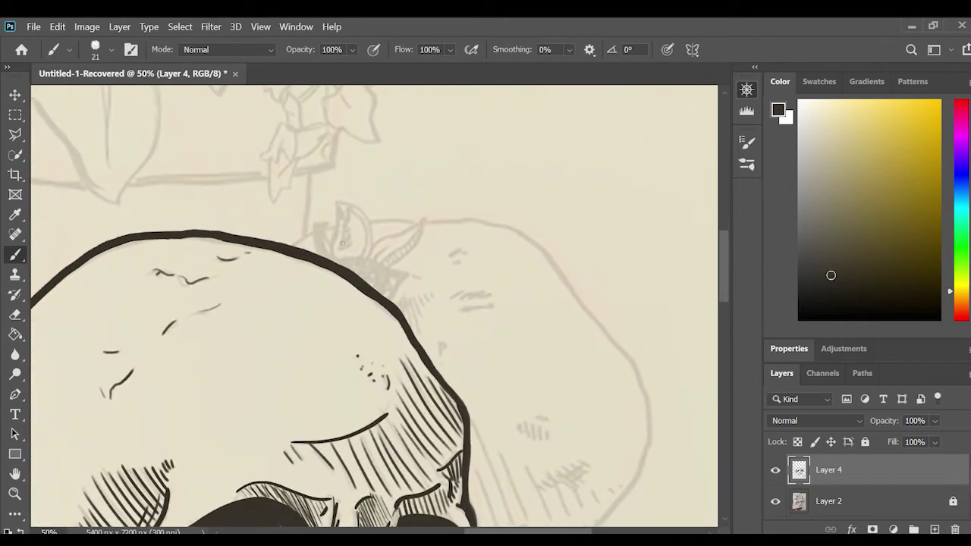
{"action": "mouse_move", "coordinate": [332, 258]}
{"action": "left_mouse_down"}
{"action": "mouse_move", "coordinate": [361, 229]}
{"action": "mouse_move", "coordinate": [369, 255]}
{"action": "left_mouse_up"}
{"action": "mouse_move", "coordinate": [334, 221]}
{"action": "left_mouse_down"}
{"action": "mouse_move", "coordinate": [318, 255]}
{"action": "mouse_move", "coordinate": [332, 260]}
{"action": "left_mouse_up"}
{"action": "left_click_drag", "start_coordinate": [366, 252], "coordinate": [427, 215]}
{"action": "mouse_move", "coordinate": [427, 217]}
{"action": "left_mouse_down"}
{"action": "mouse_move", "coordinate": [396, 261]}
{"action": "mouse_move", "coordinate": [417, 237]}
{"action": "left_mouse_up"}
{"action": "left_click_drag", "start_coordinate": [343, 248], "coordinate": [350, 209]}
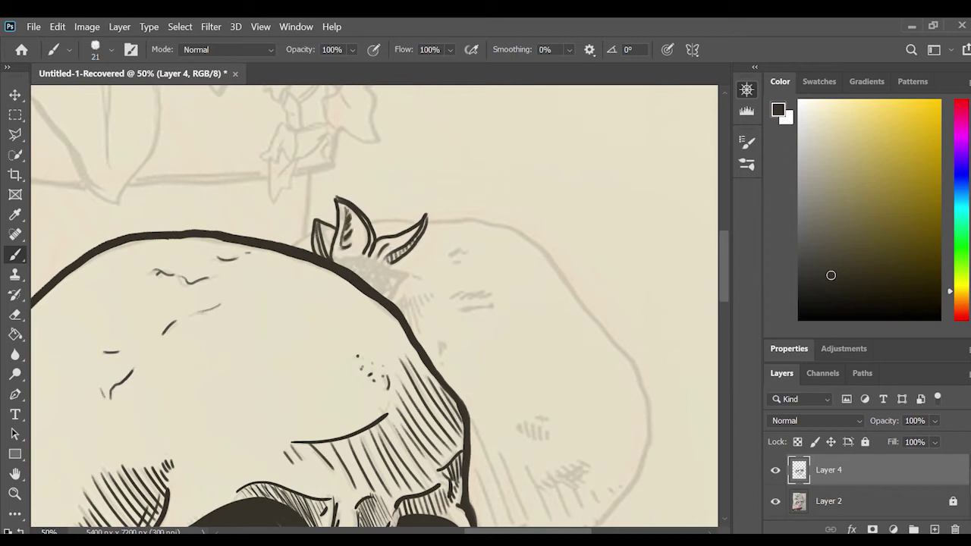
- Dot seeds along the crown's base and add texture dashes on the fruit's skin
{"action": "left_click_drag", "start_coordinate": [336, 255], "coordinate": [370, 281]}
{"action": "left_click_drag", "start_coordinate": [366, 264], "coordinate": [389, 298]}
{"action": "left_click_drag", "start_coordinate": [458, 247], "coordinate": [461, 259]}
{"action": "mouse_move", "coordinate": [410, 297]}
{"action": "left_mouse_down"}
{"action": "mouse_move", "coordinate": [399, 326]}
{"action": "mouse_move", "coordinate": [411, 329]}
{"action": "left_mouse_up"}
{"action": "left_click_drag", "start_coordinate": [440, 338], "coordinate": [444, 353]}
{"action": "mouse_move", "coordinate": [452, 297]}
{"action": "left_mouse_down"}
{"action": "mouse_move", "coordinate": [467, 288]}
{"action": "mouse_move", "coordinate": [491, 302]}
{"action": "left_mouse_up"}
- Hatch the fruit's shaded lower and lower-right areas with short strokes
{"action": "left_click_drag", "start_coordinate": [573, 380], "coordinate": [582, 377]}
{"action": "left_click_drag", "start_coordinate": [572, 390], "coordinate": [580, 387]}
{"action": "left_click_drag", "start_coordinate": [518, 423], "coordinate": [523, 434]}
{"action": "left_click_drag", "start_coordinate": [525, 425], "coordinate": [531, 436]}
{"action": "left_click_drag", "start_coordinate": [533, 426], "coordinate": [539, 438]}
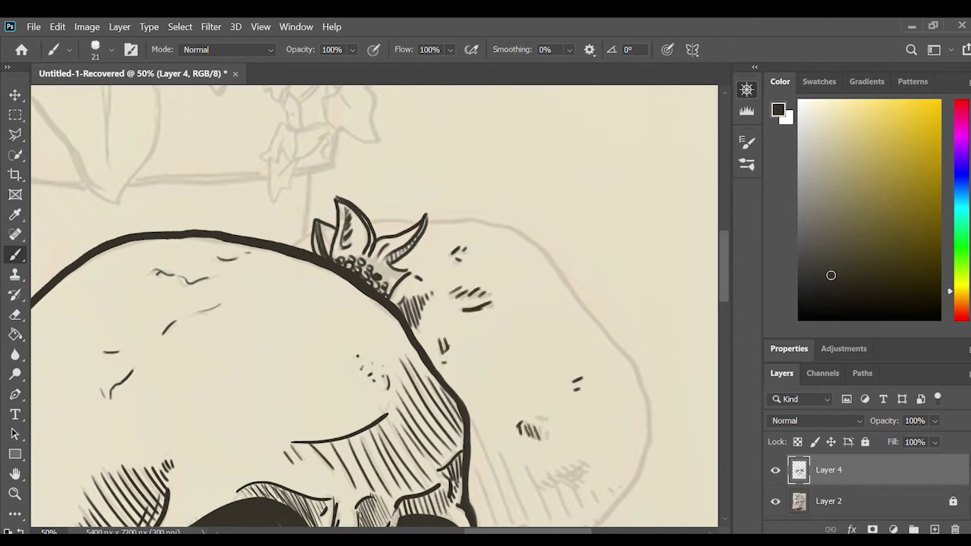
{"action": "left_click_drag", "start_coordinate": [578, 462], "coordinate": [570, 482]}
{"action": "left_click_drag", "start_coordinate": [561, 477], "coordinate": [552, 488]}
{"action": "key", "text": "ctrl+minus"}
{"action": "key", "text": "ctrl+minus"}
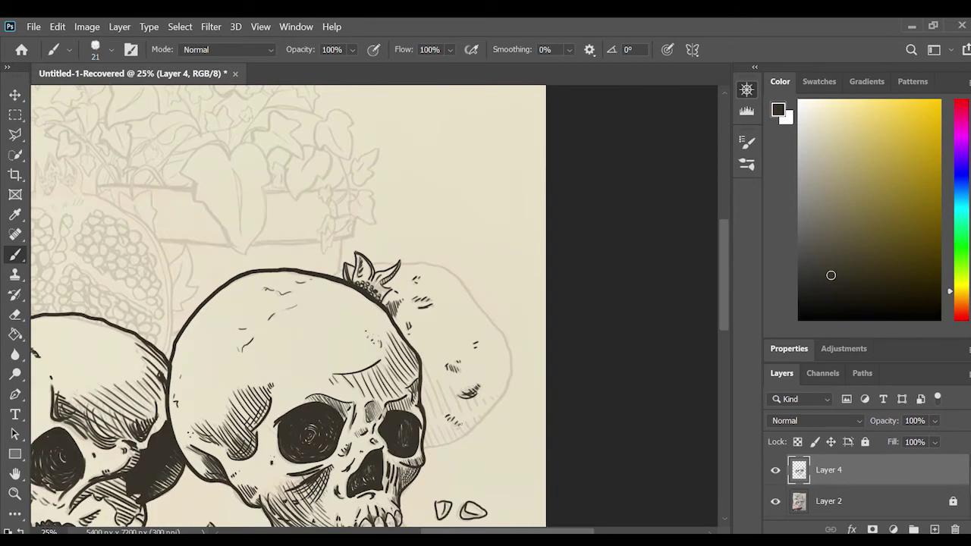
- Add diagonal shading hatches on the fruit's side beside the skull
{"action": "left_click_drag", "start_coordinate": [440, 414], "coordinate": [429, 443]}
{"action": "mouse_move", "coordinate": [455, 370]}
{"action": "left_mouse_down"}
{"action": "mouse_move", "coordinate": [432, 432]}
{"action": "mouse_move", "coordinate": [446, 434]}
{"action": "left_mouse_up"}
{"action": "left_click_drag", "start_coordinate": [472, 383], "coordinate": [455, 432]}
{"action": "left_click_drag", "start_coordinate": [476, 396], "coordinate": [466, 425]}
{"action": "left_click_drag", "start_coordinate": [495, 392], "coordinate": [477, 414]}
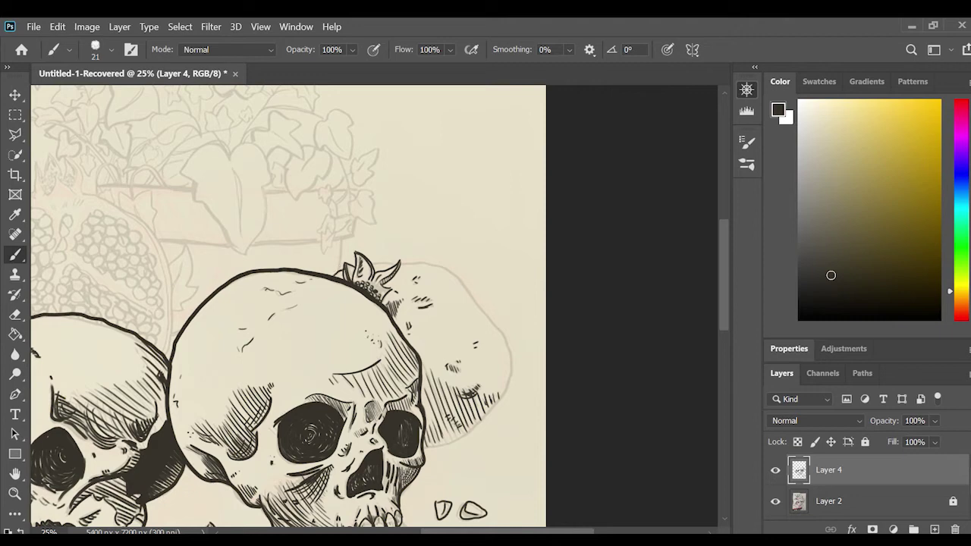
- Redraw the fruit's right edge as a bold outline with a larger brush
{"action": "mouse_move", "coordinate": [401, 263]}
{"action": "left_mouse_down"}
{"action": "mouse_move", "coordinate": [515, 358]}
{"action": "mouse_move", "coordinate": [421, 455]}
{"action": "mouse_move", "coordinate": [498, 327]}
{"action": "mouse_move", "coordinate": [400, 262]}
{"action": "left_mouse_up"}
{"action": "key", "text": "ctrl+z"}
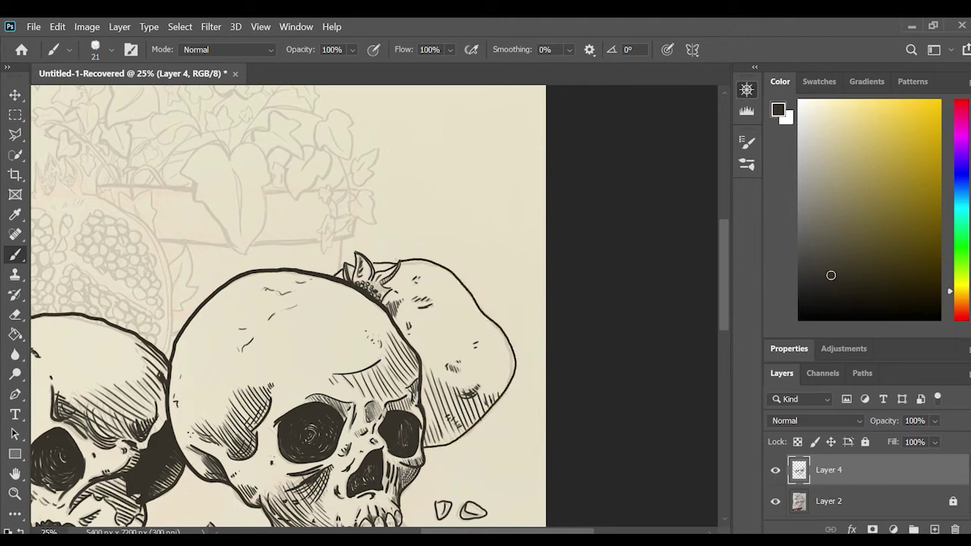
{"action": "key", "text": "ctrl+z"}
{"action": "key", "text": "ctrl+z"}
{"action": "mouse_move", "coordinate": [425, 449]}
{"action": "left_mouse_down"}
{"action": "mouse_move", "coordinate": [514, 371]}
{"action": "mouse_move", "coordinate": [402, 262]}
{"action": "left_mouse_up"}
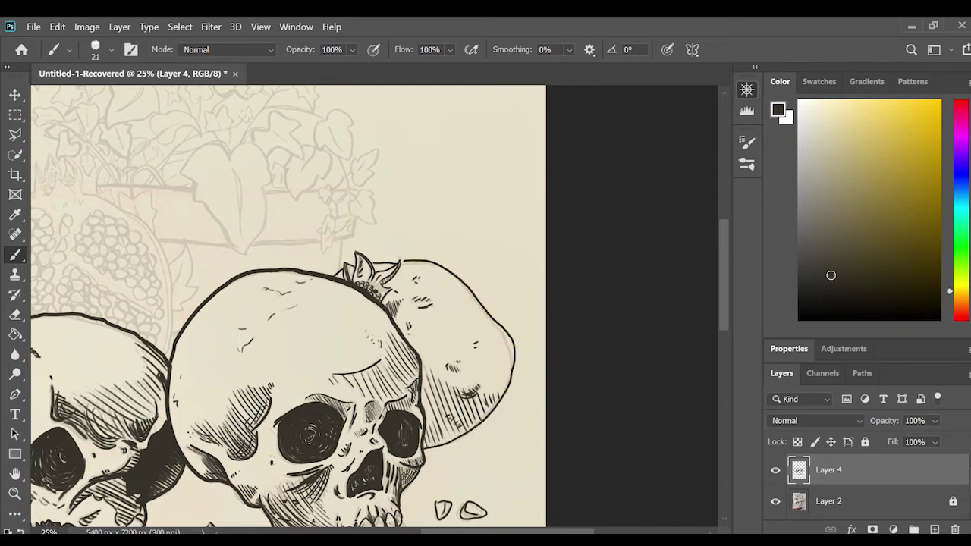
{"action": "key", "text": "ctrl+z"}
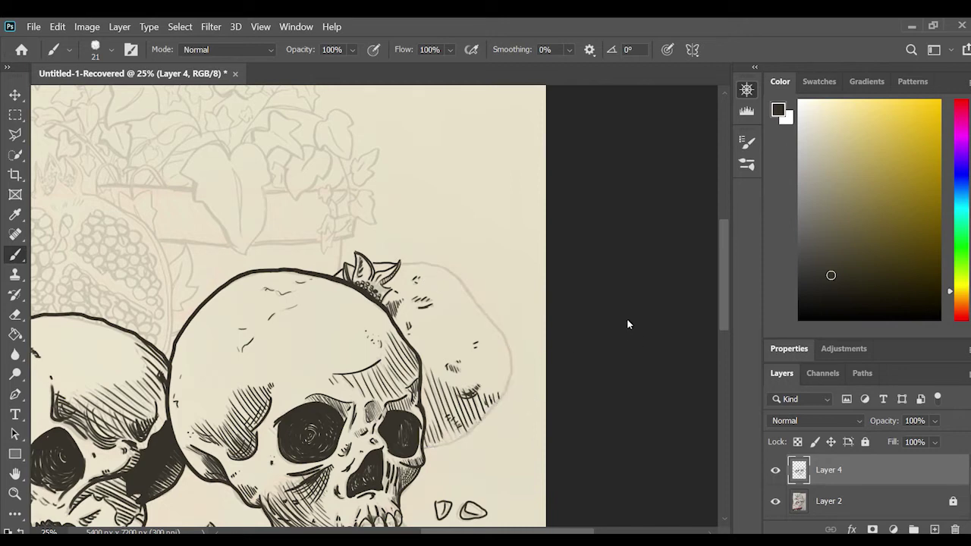
{"action": "key", "text": "bracketright"}
{"action": "key", "text": "bracketright"}
{"action": "key", "text": "bracketright"}
{"action": "mouse_move", "coordinate": [423, 448]}
{"action": "left_mouse_down"}
{"action": "mouse_move", "coordinate": [513, 326]}
{"action": "mouse_move", "coordinate": [399, 262]}
{"action": "left_mouse_up"}
- Ink a leaf between the skulls and two leaves left of the left skull
{"action": "scroll", "coordinate": [594, 239], "scroll_direction": "left", "scroll_amount": 5}
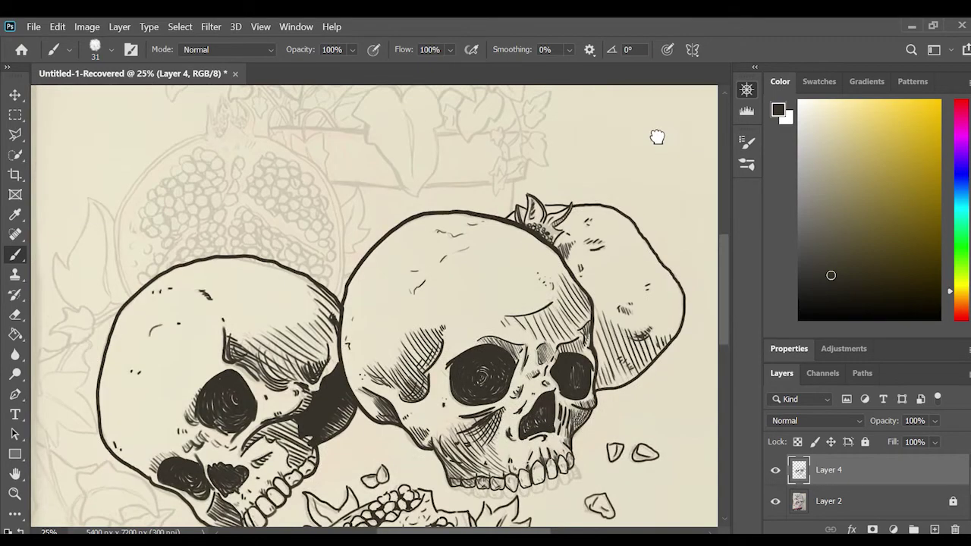
{"action": "scroll", "coordinate": [656, 137], "scroll_direction": "up", "scroll_amount": 2}
{"action": "left_click_drag", "start_coordinate": [350, 345], "coordinate": [348, 292]}
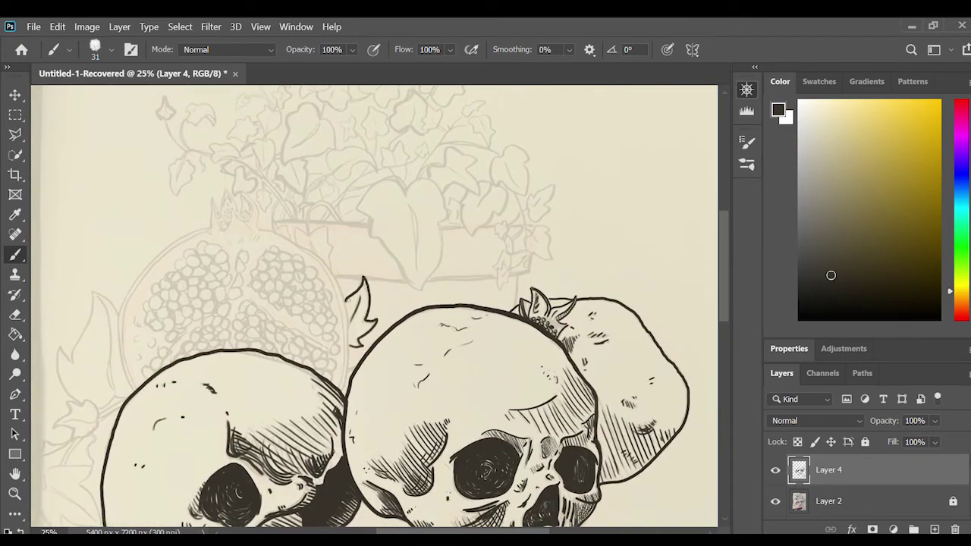
{"action": "mouse_move", "coordinate": [86, 283]}
{"action": "left_mouse_down"}
{"action": "mouse_move", "coordinate": [115, 392]}
{"action": "mouse_move", "coordinate": [69, 434]}
{"action": "mouse_move", "coordinate": [89, 394]}
{"action": "mouse_move", "coordinate": [125, 401]}
{"action": "left_mouse_up"}
- Ink leaves beside the cut pomegranate, with lobes, a stem and two loose seeds
{"action": "scroll", "coordinate": [661, 129], "scroll_direction": "down", "scroll_amount": 5}
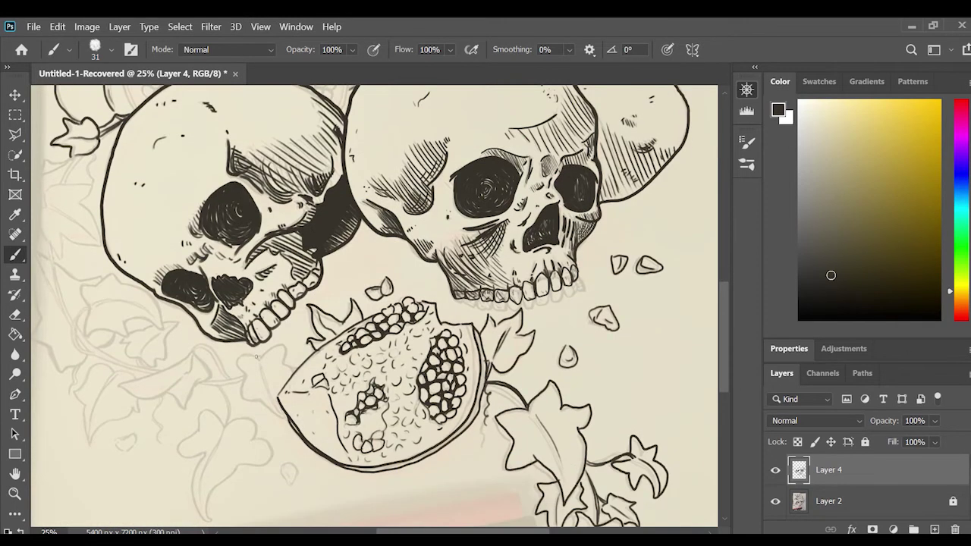
{"action": "left_click_drag", "start_coordinate": [282, 366], "coordinate": [264, 403]}
{"action": "left_click_drag", "start_coordinate": [280, 465], "coordinate": [295, 485]}
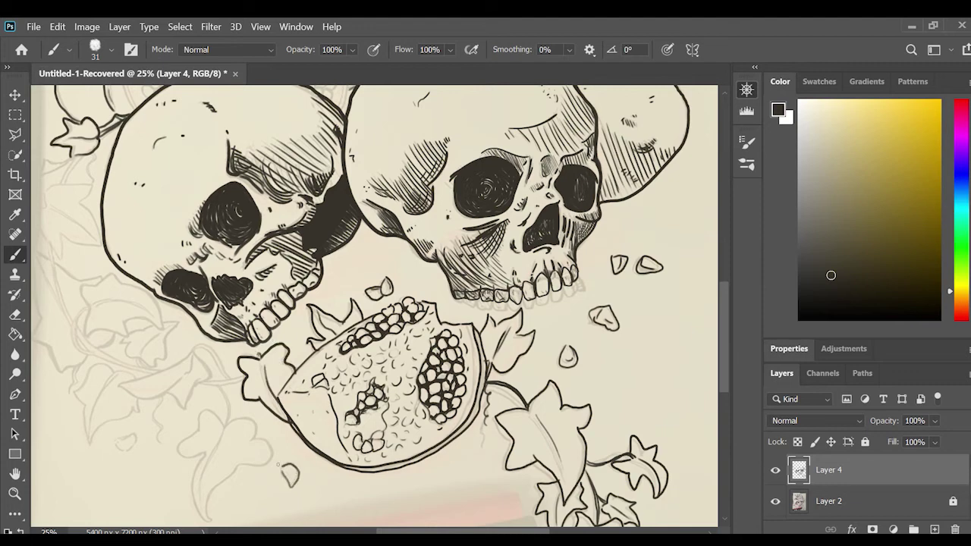
{"action": "left_click_drag", "start_coordinate": [122, 442], "coordinate": [116, 447]}
{"action": "mouse_move", "coordinate": [225, 438]}
{"action": "left_mouse_down"}
{"action": "mouse_move", "coordinate": [179, 445]}
{"action": "mouse_move", "coordinate": [209, 523]}
{"action": "mouse_move", "coordinate": [266, 453]}
{"action": "mouse_move", "coordinate": [228, 415]}
{"action": "mouse_move", "coordinate": [199, 501]}
{"action": "left_mouse_up"}
{"action": "left_click_drag", "start_coordinate": [225, 430], "coordinate": [223, 402]}
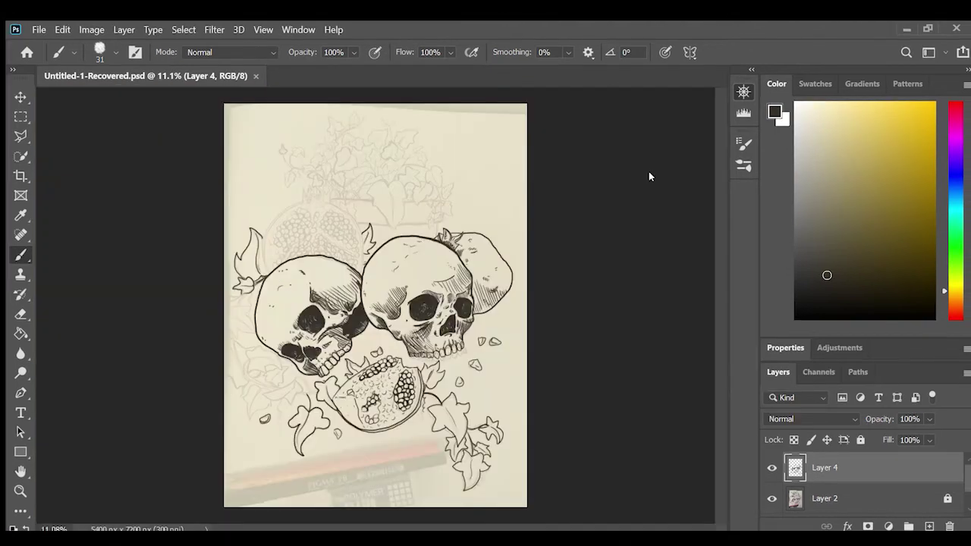
- Ink the large left pomegranate's pointed crown, including its tall centre point
{"action": "scroll", "coordinate": [652, 176], "scroll_direction": "up", "scroll_amount": 1}
{"action": "scroll", "coordinate": [702, 175], "scroll_direction": "up", "scroll_amount": 2}
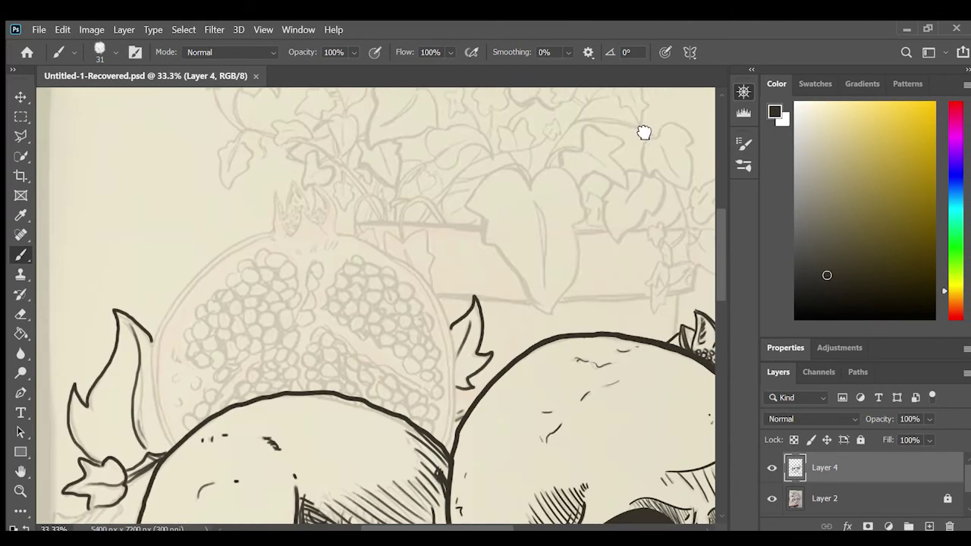
{"action": "scroll", "coordinate": [644, 130], "scroll_direction": "up", "scroll_amount": 2}
{"action": "mouse_move", "coordinate": [265, 161]}
{"action": "left_mouse_down"}
{"action": "mouse_move", "coordinate": [241, 199]}
{"action": "mouse_move", "coordinate": [282, 141]}
{"action": "mouse_move", "coordinate": [311, 152]}
{"action": "mouse_move", "coordinate": [304, 200]}
{"action": "left_mouse_up"}
{"action": "key", "text": "ctrl+z"}
{"action": "mouse_move", "coordinate": [223, 134]}
{"action": "left_mouse_down"}
{"action": "mouse_move", "coordinate": [232, 165]}
{"action": "mouse_move", "coordinate": [211, 196]}
{"action": "left_mouse_up"}
{"action": "left_click_drag", "start_coordinate": [233, 161], "coordinate": [265, 159]}
{"action": "mouse_move", "coordinate": [252, 118]}
{"action": "left_mouse_down"}
{"action": "mouse_move", "coordinate": [294, 179]}
{"action": "mouse_move", "coordinate": [263, 160]}
{"action": "mouse_move", "coordinate": [259, 171]}
{"action": "left_mouse_up"}
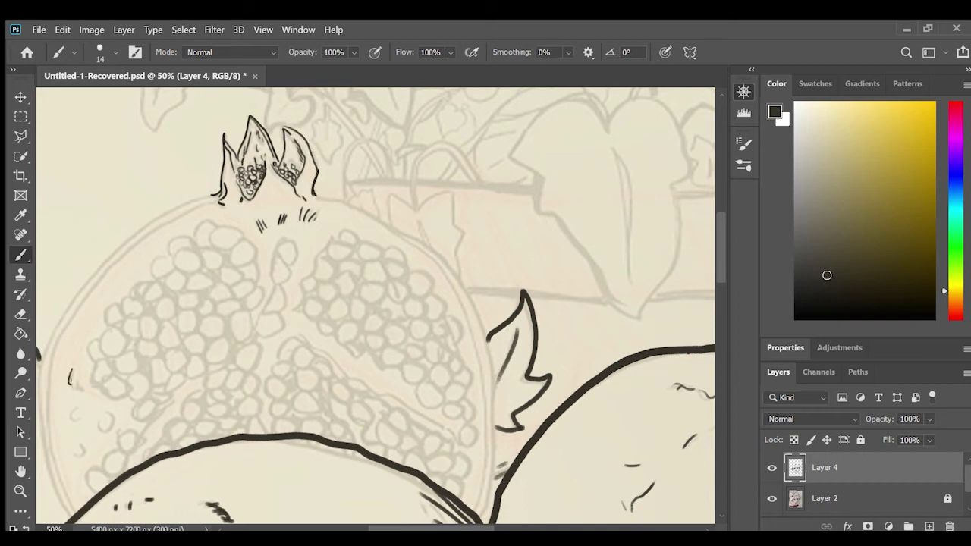
- Add seed marks, a double rind outline on both edges, and a leaf at upper right
{"action": "left_click_drag", "start_coordinate": [74, 416], "coordinate": [80, 422]}
{"action": "left_click_drag", "start_coordinate": [98, 422], "coordinate": [112, 419]}
{"action": "left_click_drag", "start_coordinate": [76, 447], "coordinate": [80, 457]}
{"action": "mouse_move", "coordinate": [213, 193]}
{"action": "left_mouse_down"}
{"action": "mouse_move", "coordinate": [46, 340]}
{"action": "mouse_move", "coordinate": [52, 520]}
{"action": "mouse_move", "coordinate": [42, 366]}
{"action": "mouse_move", "coordinate": [221, 199]}
{"action": "left_mouse_up"}
{"action": "mouse_move", "coordinate": [313, 189]}
{"action": "left_mouse_down"}
{"action": "mouse_move", "coordinate": [472, 331]}
{"action": "mouse_move", "coordinate": [480, 516]}
{"action": "mouse_move", "coordinate": [455, 282]}
{"action": "mouse_move", "coordinate": [489, 395]}
{"action": "mouse_move", "coordinate": [480, 524]}
{"action": "left_mouse_up"}
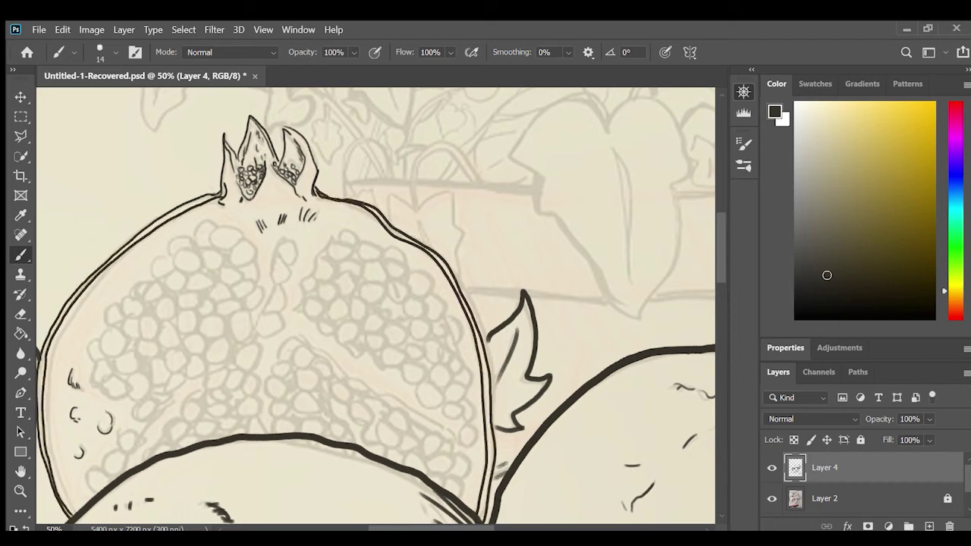
{"action": "mouse_move", "coordinate": [389, 224]}
{"action": "left_mouse_down"}
{"action": "mouse_move", "coordinate": [453, 189]}
{"action": "mouse_move", "coordinate": [458, 281]}
{"action": "left_mouse_up"}
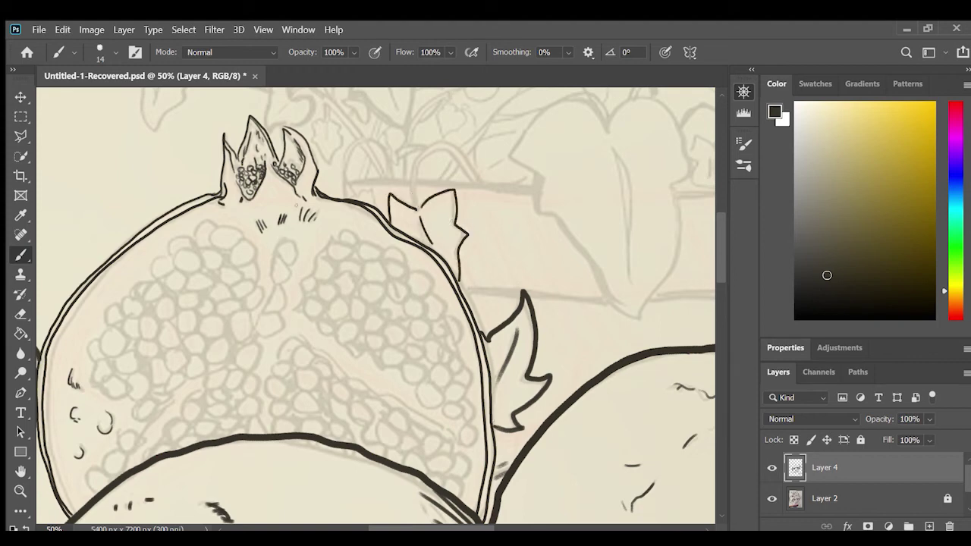
- Enlarge the brush and ink the first seed outlines and a stacked seed column
{"action": "key", "text": "bracketright"}
{"action": "key", "text": "bracketright"}
{"action": "mouse_move", "coordinate": [282, 235]}
{"action": "left_mouse_down"}
{"action": "mouse_move", "coordinate": [258, 318]}
{"action": "mouse_move", "coordinate": [282, 311]}
{"action": "mouse_move", "coordinate": [281, 254]}
{"action": "mouse_move", "coordinate": [292, 262]}
{"action": "left_mouse_up"}
{"action": "left_click_drag", "start_coordinate": [244, 311], "coordinate": [241, 281]}
{"action": "left_click_drag", "start_coordinate": [241, 244], "coordinate": [237, 261]}
{"action": "mouse_move", "coordinate": [227, 224]}
{"action": "left_mouse_down"}
{"action": "mouse_move", "coordinate": [205, 223]}
{"action": "mouse_move", "coordinate": [224, 282]}
{"action": "left_mouse_up"}
{"action": "left_click_drag", "start_coordinate": [211, 243], "coordinate": [227, 262]}
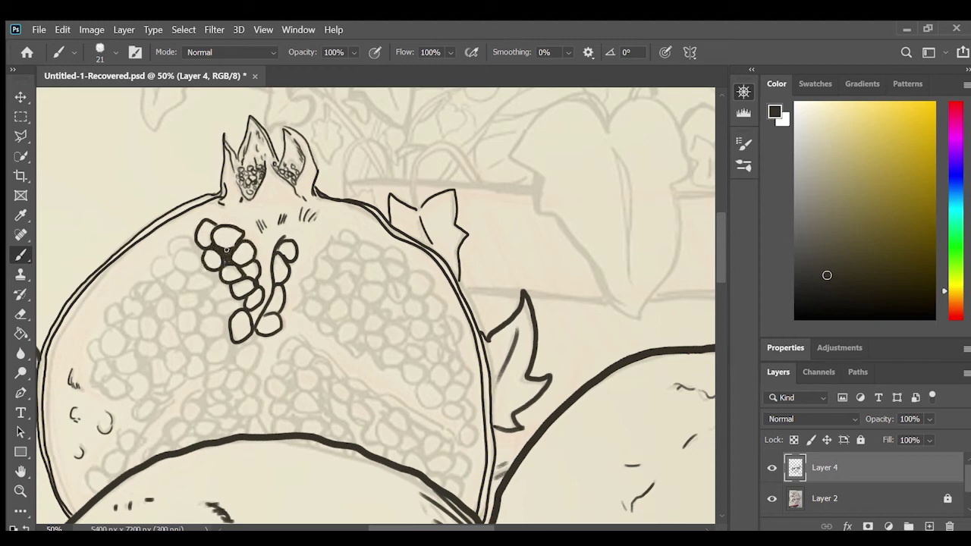
- Grow the seed cluster with more seeds to its left, upper left and below
{"action": "mouse_move", "coordinate": [226, 298]}
{"action": "left_mouse_down"}
{"action": "mouse_move", "coordinate": [237, 315]}
{"action": "mouse_move", "coordinate": [220, 282]}
{"action": "mouse_move", "coordinate": [189, 284]}
{"action": "left_mouse_up"}
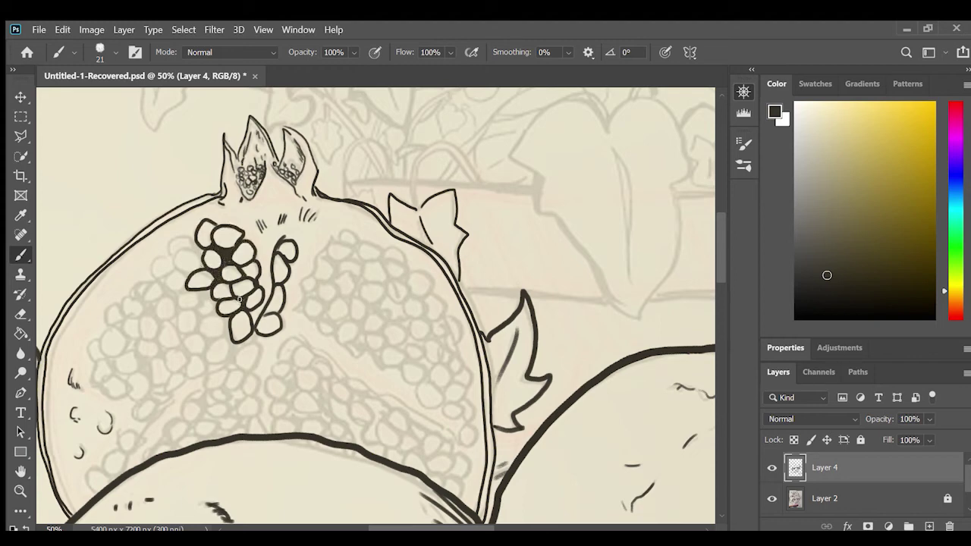
{"action": "left_click_drag", "start_coordinate": [228, 311], "coordinate": [205, 292]}
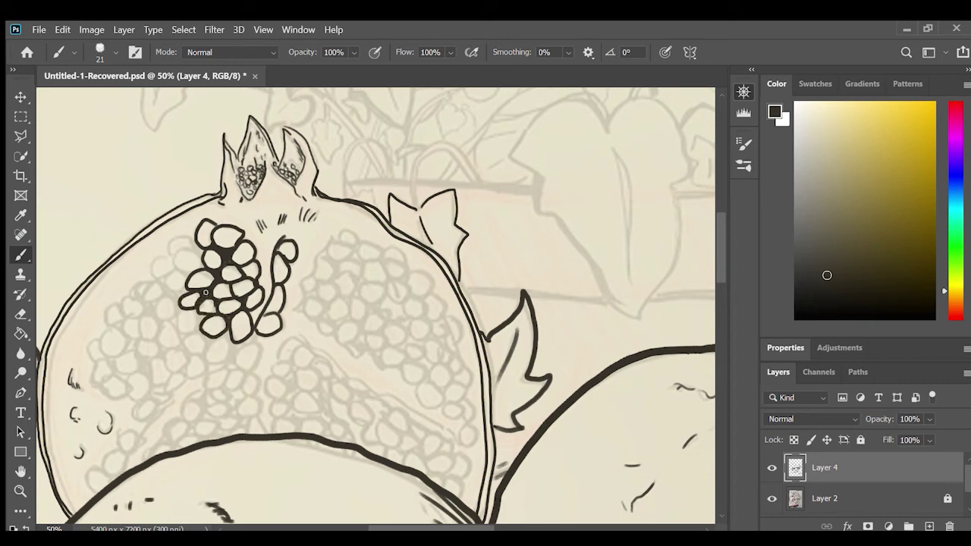
{"action": "left_click_drag", "start_coordinate": [199, 255], "coordinate": [189, 272]}
{"action": "mouse_move", "coordinate": [194, 235]}
{"action": "left_mouse_down"}
{"action": "mouse_move", "coordinate": [198, 253]}
{"action": "mouse_move", "coordinate": [173, 292]}
{"action": "left_mouse_up"}
{"action": "mouse_move", "coordinate": [602, 160]}
{"action": "left_mouse_down"}
{"action": "mouse_move", "coordinate": [645, 131]}
{"action": "mouse_move", "coordinate": [631, 131]}
{"action": "left_mouse_up"}
{"action": "mouse_move", "coordinate": [288, 309]}
{"action": "left_mouse_down"}
{"action": "mouse_move", "coordinate": [282, 338]}
{"action": "mouse_move", "coordinate": [295, 339]}
{"action": "mouse_move", "coordinate": [254, 335]}
{"action": "mouse_move", "coordinate": [272, 322]}
{"action": "mouse_move", "coordinate": [232, 317]}
{"action": "mouse_move", "coordinate": [222, 279]}
{"action": "mouse_move", "coordinate": [244, 297]}
{"action": "mouse_move", "coordinate": [246, 328]}
{"action": "left_mouse_up"}
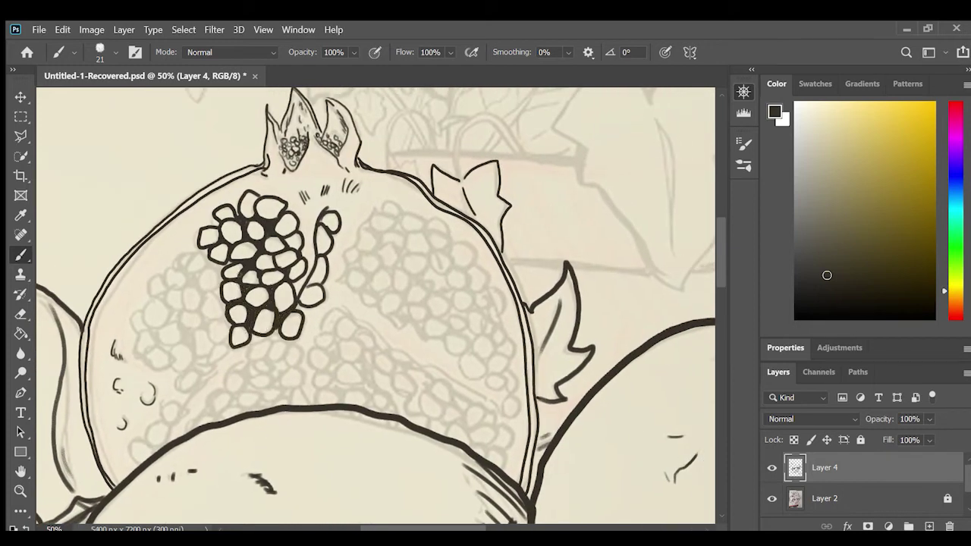
- Ink packed seed outlines along the cluster's left edge and lower left
{"action": "mouse_move", "coordinate": [224, 282]}
{"action": "left_mouse_down"}
{"action": "mouse_move", "coordinate": [201, 290]}
{"action": "mouse_move", "coordinate": [189, 271]}
{"action": "left_mouse_up"}
{"action": "mouse_move", "coordinate": [224, 318]}
{"action": "left_mouse_down"}
{"action": "mouse_move", "coordinate": [208, 289]}
{"action": "mouse_move", "coordinate": [209, 341]}
{"action": "mouse_move", "coordinate": [232, 359]}
{"action": "left_mouse_up"}
{"action": "left_click_drag", "start_coordinate": [195, 329], "coordinate": [209, 353]}
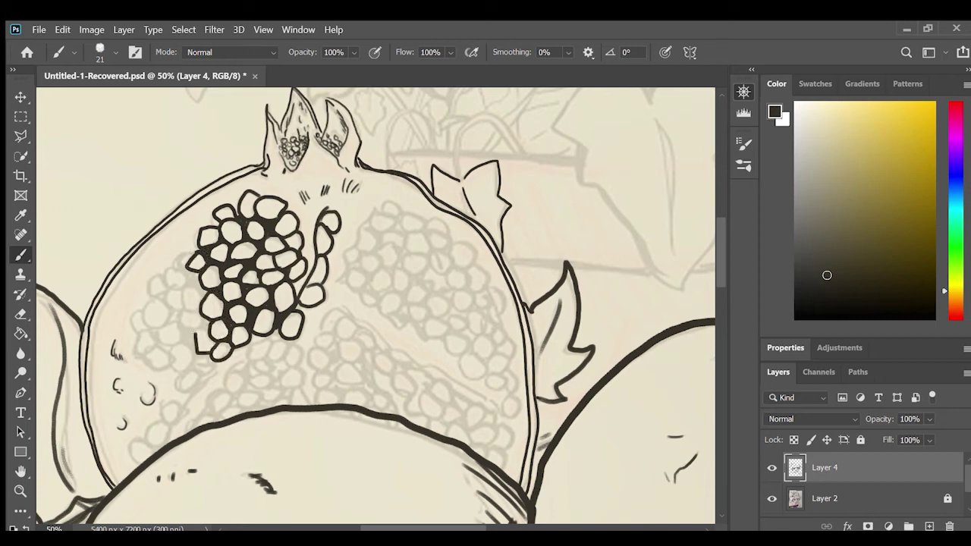
{"action": "left_click_drag", "start_coordinate": [203, 311], "coordinate": [202, 329]}
{"action": "left_click_drag", "start_coordinate": [202, 284], "coordinate": [185, 308]}
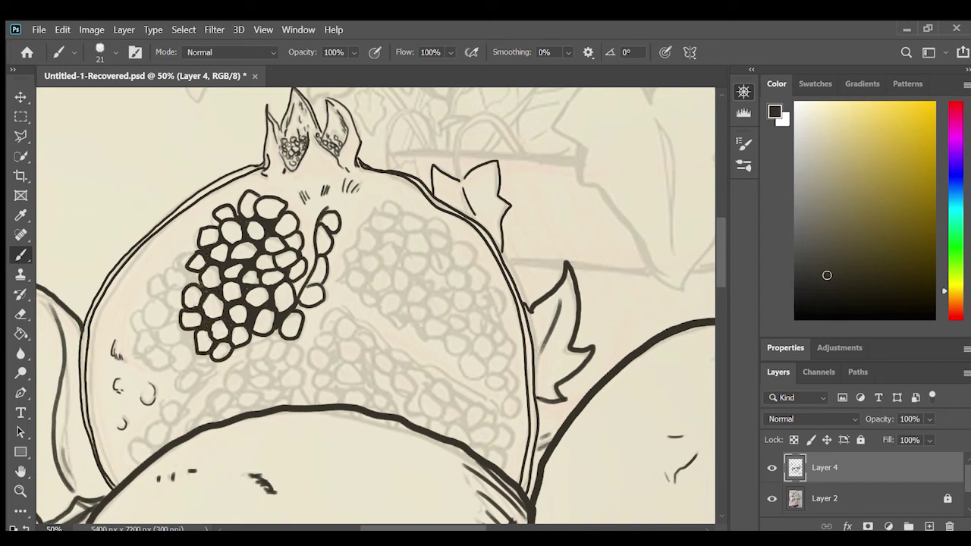
{"action": "left_click_drag", "start_coordinate": [188, 267], "coordinate": [170, 291]}
{"action": "mouse_move", "coordinate": [193, 256]}
{"action": "left_mouse_down"}
{"action": "mouse_move", "coordinate": [178, 270]}
{"action": "mouse_move", "coordinate": [187, 307]}
{"action": "left_mouse_up"}
{"action": "mouse_move", "coordinate": [167, 275]}
{"action": "left_mouse_down"}
{"action": "mouse_move", "coordinate": [148, 297]}
{"action": "mouse_move", "coordinate": [148, 350]}
{"action": "mouse_move", "coordinate": [173, 343]}
{"action": "mouse_move", "coordinate": [151, 364]}
{"action": "mouse_move", "coordinate": [188, 362]}
{"action": "mouse_move", "coordinate": [176, 323]}
{"action": "left_mouse_up"}
- Fill seeds between the cluster and the lower rind, and ink the cluster's curved edge
{"action": "left_click_drag", "start_coordinate": [179, 383], "coordinate": [200, 367]}
{"action": "mouse_move", "coordinate": [201, 369]}
{"action": "left_mouse_down"}
{"action": "mouse_move", "coordinate": [198, 351]}
{"action": "mouse_move", "coordinate": [198, 376]}
{"action": "mouse_move", "coordinate": [134, 458]}
{"action": "left_mouse_up"}
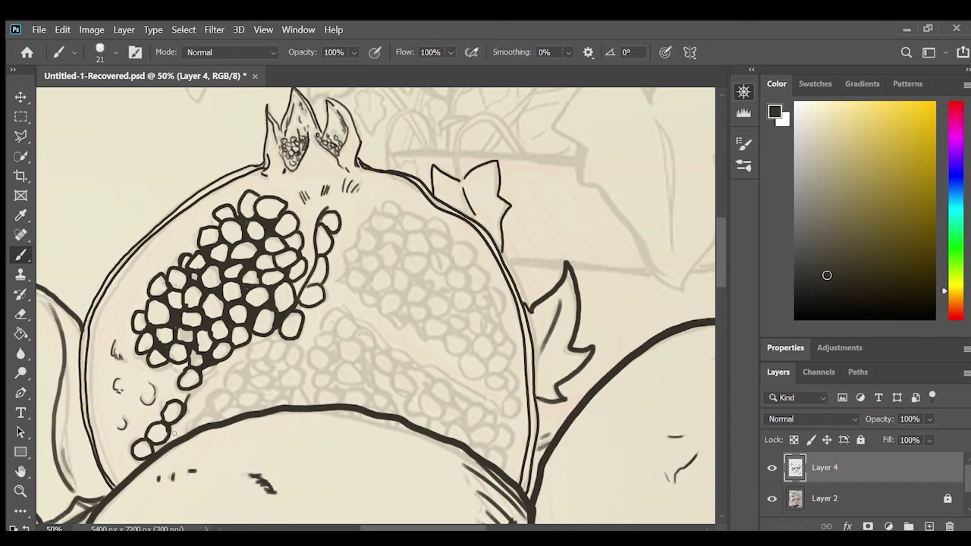
{"action": "left_click_drag", "start_coordinate": [266, 337], "coordinate": [186, 429]}
{"action": "mouse_move", "coordinate": [242, 402]}
{"action": "left_mouse_down"}
{"action": "mouse_move", "coordinate": [218, 412]}
{"action": "mouse_move", "coordinate": [250, 406]}
{"action": "mouse_move", "coordinate": [273, 387]}
{"action": "mouse_move", "coordinate": [246, 377]}
{"action": "mouse_move", "coordinate": [259, 356]}
{"action": "mouse_move", "coordinate": [280, 383]}
{"action": "mouse_move", "coordinate": [296, 358]}
{"action": "mouse_move", "coordinate": [275, 342]}
{"action": "left_mouse_up"}
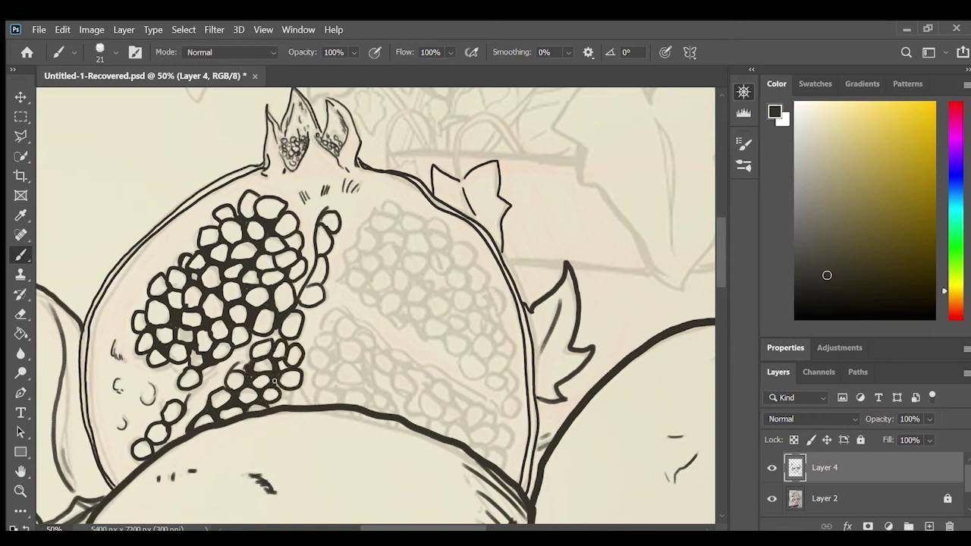
{"action": "left_click_drag", "start_coordinate": [294, 405], "coordinate": [276, 384]}
{"action": "left_click_drag", "start_coordinate": [307, 285], "coordinate": [331, 256]}
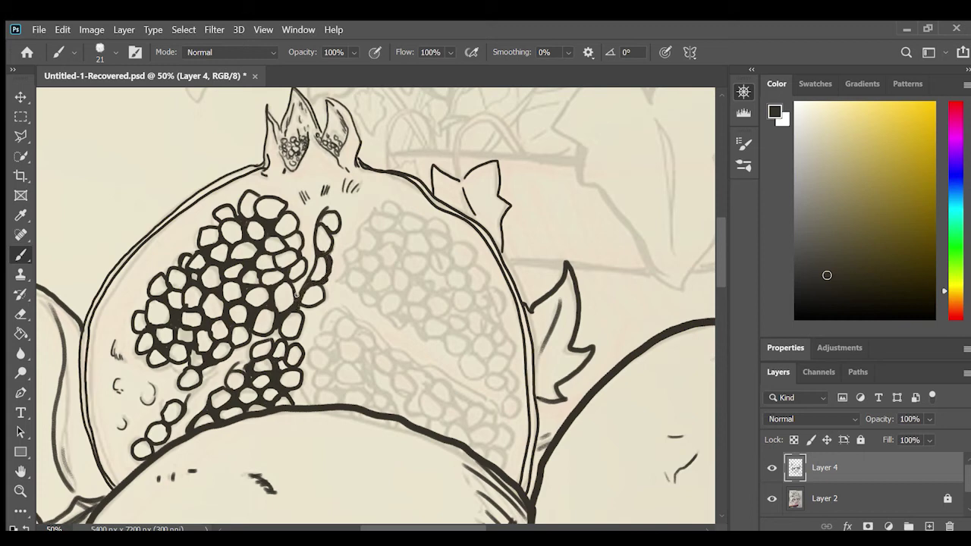
- Start a second seed cluster spreading rightward along the lower rind, with a dividing line
{"action": "mouse_move", "coordinate": [343, 319]}
{"action": "left_mouse_down"}
{"action": "mouse_move", "coordinate": [334, 341]}
{"action": "mouse_move", "coordinate": [364, 363]}
{"action": "mouse_move", "coordinate": [314, 368]}
{"action": "left_mouse_up"}
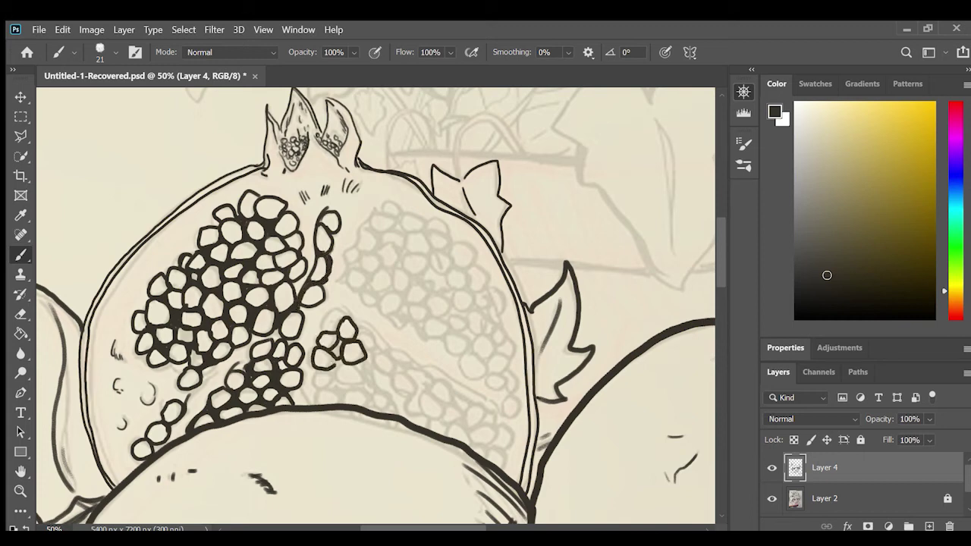
{"action": "left_click_drag", "start_coordinate": [327, 331], "coordinate": [353, 305]}
{"action": "mouse_move", "coordinate": [338, 368]}
{"action": "left_mouse_down"}
{"action": "mouse_move", "coordinate": [314, 387]}
{"action": "mouse_move", "coordinate": [365, 379]}
{"action": "left_mouse_up"}
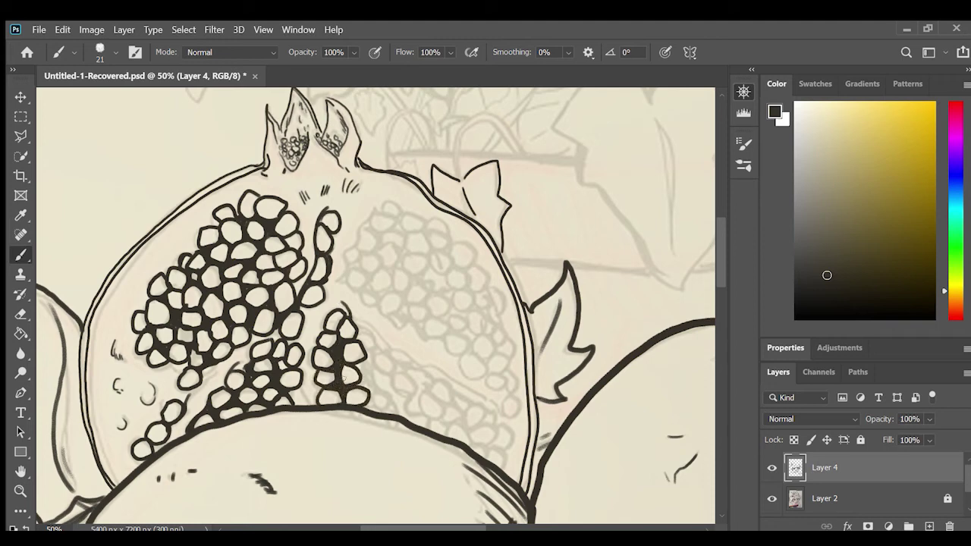
{"action": "mouse_move", "coordinate": [358, 331]}
{"action": "left_mouse_down"}
{"action": "mouse_move", "coordinate": [363, 350]}
{"action": "mouse_move", "coordinate": [430, 368]}
{"action": "mouse_move", "coordinate": [438, 382]}
{"action": "left_mouse_up"}
{"action": "mouse_move", "coordinate": [376, 345]}
{"action": "left_mouse_down"}
{"action": "mouse_move", "coordinate": [394, 371]}
{"action": "mouse_move", "coordinate": [363, 383]}
{"action": "mouse_move", "coordinate": [393, 414]}
{"action": "mouse_move", "coordinate": [408, 420]}
{"action": "mouse_move", "coordinate": [416, 361]}
{"action": "mouse_move", "coordinate": [431, 397]}
{"action": "mouse_move", "coordinate": [429, 376]}
{"action": "mouse_move", "coordinate": [451, 397]}
{"action": "mouse_move", "coordinate": [421, 419]}
{"action": "mouse_move", "coordinate": [460, 420]}
{"action": "mouse_move", "coordinate": [446, 429]}
{"action": "mouse_move", "coordinate": [470, 390]}
{"action": "mouse_move", "coordinate": [493, 443]}
{"action": "mouse_move", "coordinate": [477, 440]}
{"action": "mouse_move", "coordinate": [506, 464]}
{"action": "left_mouse_up"}
- Finish the lower cluster's right end and ink the divider with the first upper-right seeds
{"action": "left_click_drag", "start_coordinate": [499, 429], "coordinate": [511, 451]}
{"action": "mouse_move", "coordinate": [485, 426]}
{"action": "left_mouse_down"}
{"action": "mouse_move", "coordinate": [504, 409]}
{"action": "mouse_move", "coordinate": [497, 427]}
{"action": "left_mouse_up"}
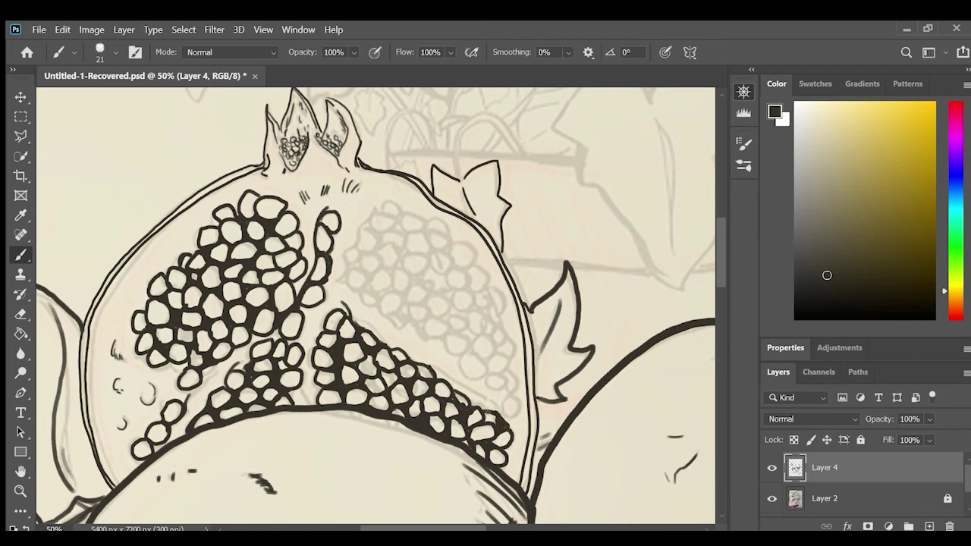
{"action": "left_click_drag", "start_coordinate": [371, 318], "coordinate": [379, 329]}
{"action": "mouse_move", "coordinate": [379, 200]}
{"action": "left_mouse_down"}
{"action": "mouse_move", "coordinate": [349, 281]}
{"action": "mouse_move", "coordinate": [365, 282]}
{"action": "left_mouse_up"}
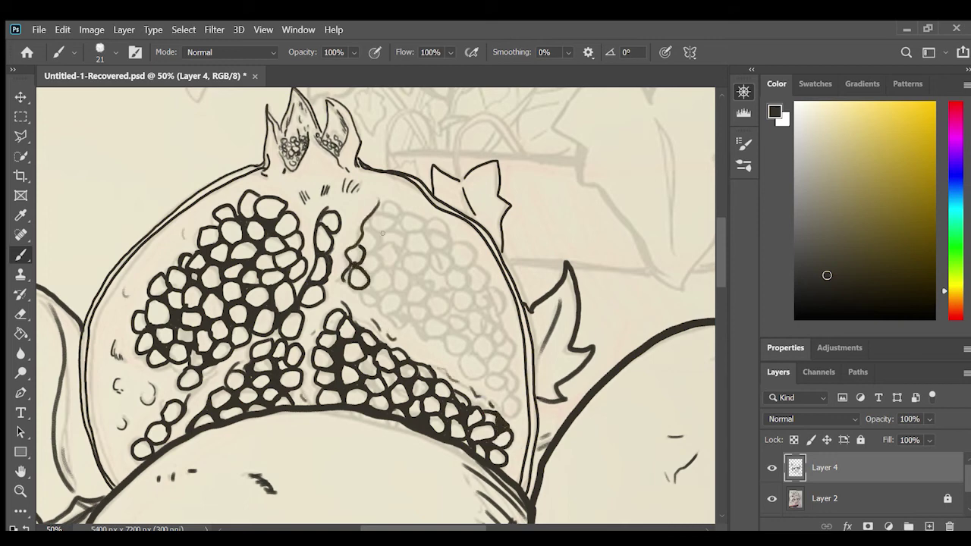
{"action": "mouse_move", "coordinate": [372, 226]}
{"action": "left_mouse_down"}
{"action": "mouse_move", "coordinate": [376, 258]}
{"action": "mouse_move", "coordinate": [350, 278]}
{"action": "mouse_move", "coordinate": [391, 278]}
{"action": "left_mouse_up"}
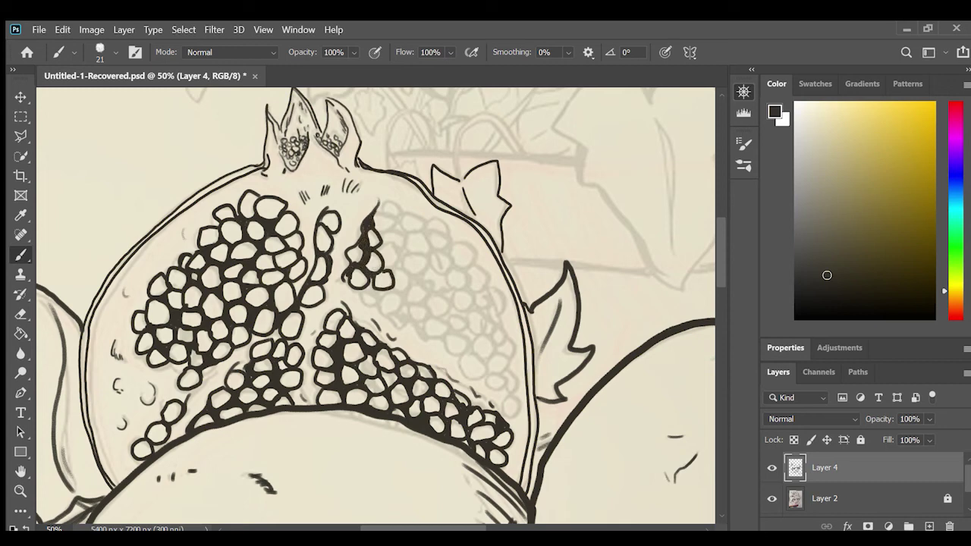
{"action": "mouse_move", "coordinate": [370, 227]}
{"action": "left_mouse_down"}
{"action": "mouse_move", "coordinate": [392, 210]}
{"action": "mouse_move", "coordinate": [423, 230]}
{"action": "mouse_move", "coordinate": [386, 231]}
{"action": "mouse_move", "coordinate": [409, 279]}
{"action": "mouse_move", "coordinate": [366, 303]}
{"action": "mouse_move", "coordinate": [403, 302]}
{"action": "mouse_move", "coordinate": [428, 280]}
{"action": "left_mouse_up"}
- Fill the upper-right cluster with seeds down toward the right rind
{"action": "mouse_move", "coordinate": [417, 276]}
{"action": "left_mouse_down"}
{"action": "mouse_move", "coordinate": [416, 251]}
{"action": "mouse_move", "coordinate": [440, 231]}
{"action": "mouse_move", "coordinate": [419, 249]}
{"action": "left_mouse_up"}
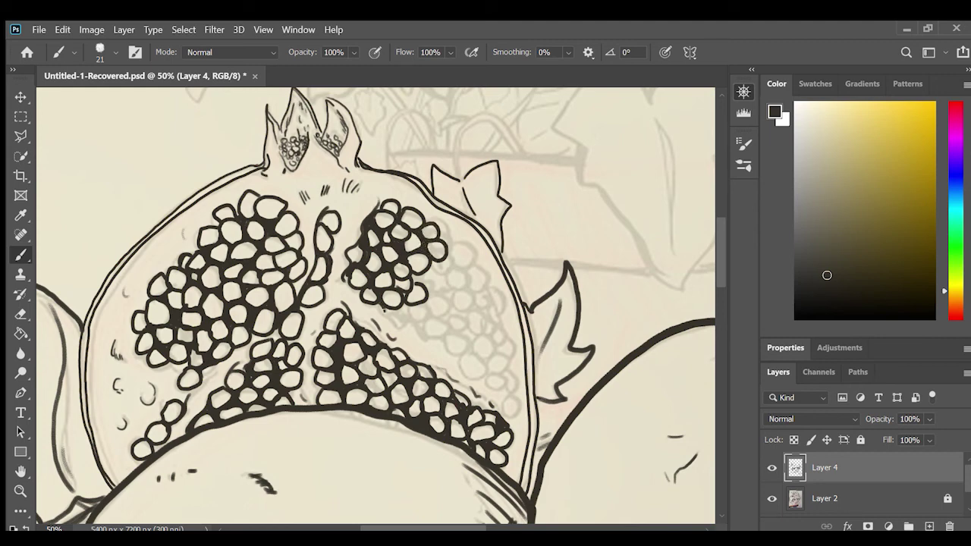
{"action": "mouse_move", "coordinate": [384, 310]}
{"action": "left_mouse_down"}
{"action": "mouse_move", "coordinate": [409, 303]}
{"action": "mouse_move", "coordinate": [414, 268]}
{"action": "mouse_move", "coordinate": [444, 258]}
{"action": "left_mouse_up"}
{"action": "mouse_move", "coordinate": [447, 256]}
{"action": "left_mouse_down"}
{"action": "mouse_move", "coordinate": [458, 276]}
{"action": "mouse_move", "coordinate": [455, 260]}
{"action": "mouse_move", "coordinate": [482, 283]}
{"action": "mouse_move", "coordinate": [456, 261]}
{"action": "left_mouse_up"}
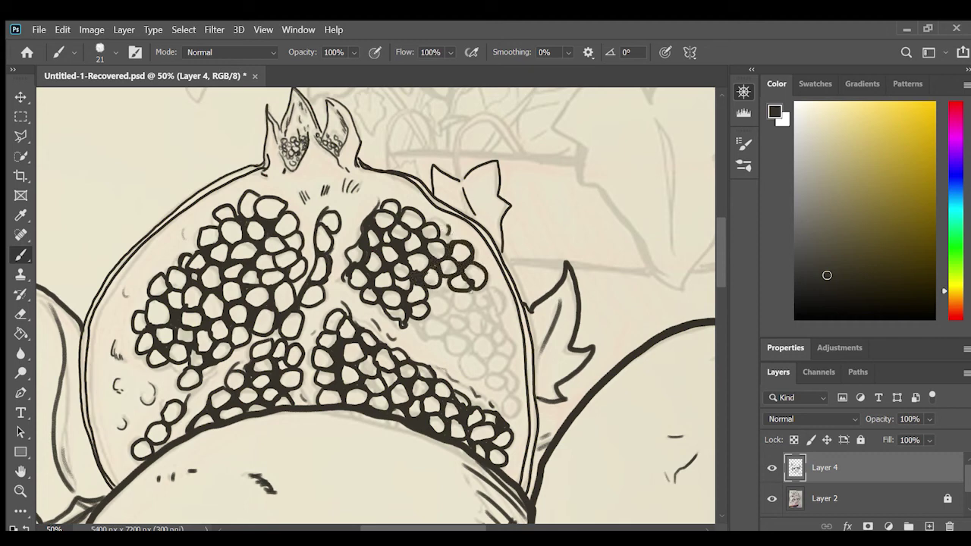
{"action": "left_click_drag", "start_coordinate": [475, 294], "coordinate": [455, 311]}
{"action": "mouse_move", "coordinate": [447, 274]}
{"action": "left_mouse_down"}
{"action": "mouse_move", "coordinate": [433, 289]}
{"action": "mouse_move", "coordinate": [444, 294]}
{"action": "mouse_move", "coordinate": [452, 338]}
{"action": "mouse_move", "coordinate": [410, 340]}
{"action": "left_mouse_up"}
{"action": "mouse_move", "coordinate": [445, 310]}
{"action": "left_mouse_down"}
{"action": "mouse_move", "coordinate": [470, 330]}
{"action": "mouse_move", "coordinate": [490, 328]}
{"action": "left_mouse_up"}
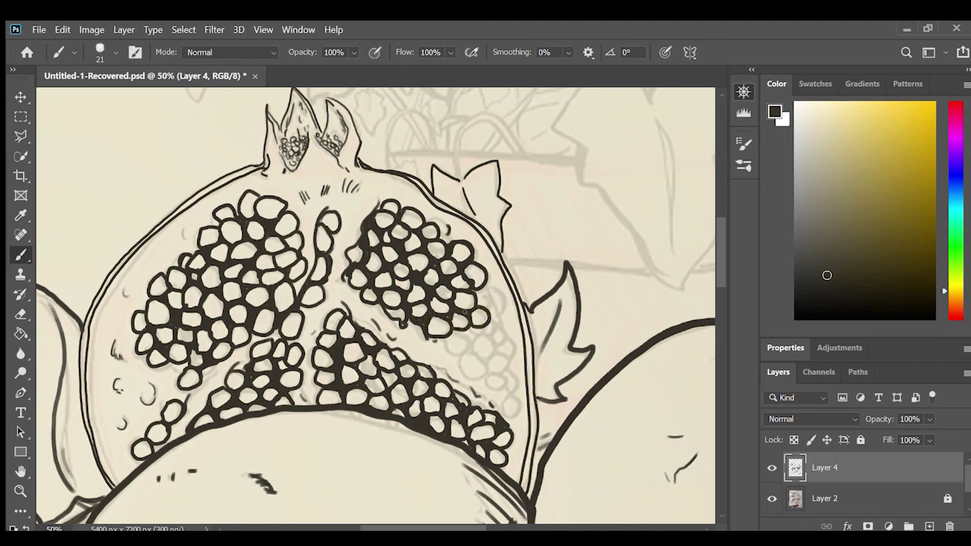
{"action": "mouse_move", "coordinate": [477, 286]}
{"action": "left_mouse_down"}
{"action": "mouse_move", "coordinate": [506, 314]}
{"action": "mouse_move", "coordinate": [495, 324]}
{"action": "mouse_move", "coordinate": [506, 339]}
{"action": "mouse_move", "coordinate": [492, 367]}
{"action": "left_mouse_up"}
{"action": "mouse_move", "coordinate": [501, 333]}
{"action": "left_mouse_down"}
{"action": "mouse_move", "coordinate": [478, 356]}
{"action": "mouse_move", "coordinate": [468, 343]}
{"action": "mouse_move", "coordinate": [469, 358]}
{"action": "mouse_move", "coordinate": [510, 390]}
{"action": "mouse_move", "coordinate": [490, 389]}
{"action": "left_mouse_up"}
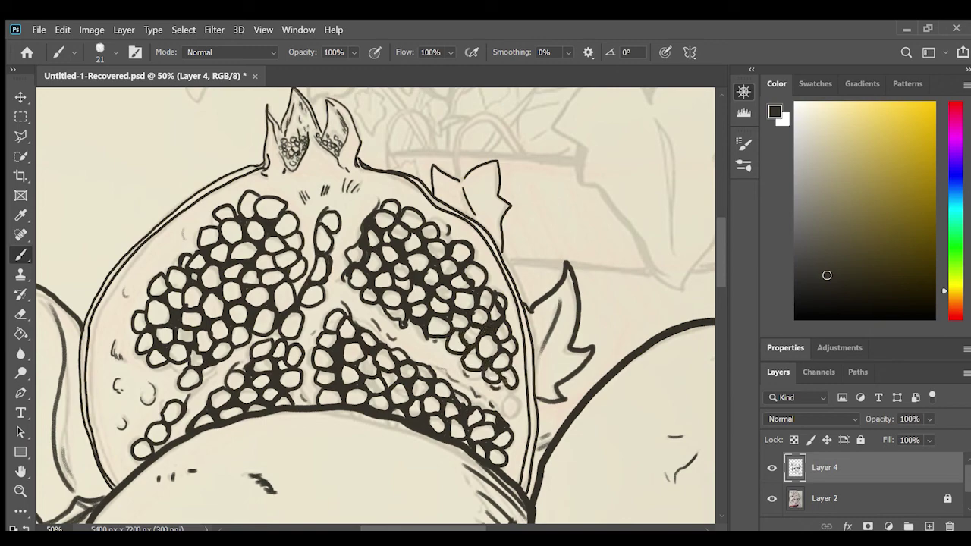
- Zoom to the lower-left ivy and ink the outline of the leaf below the skull
{"action": "scroll", "coordinate": [650, 177], "scroll_direction": "down", "scroll_amount": 5}
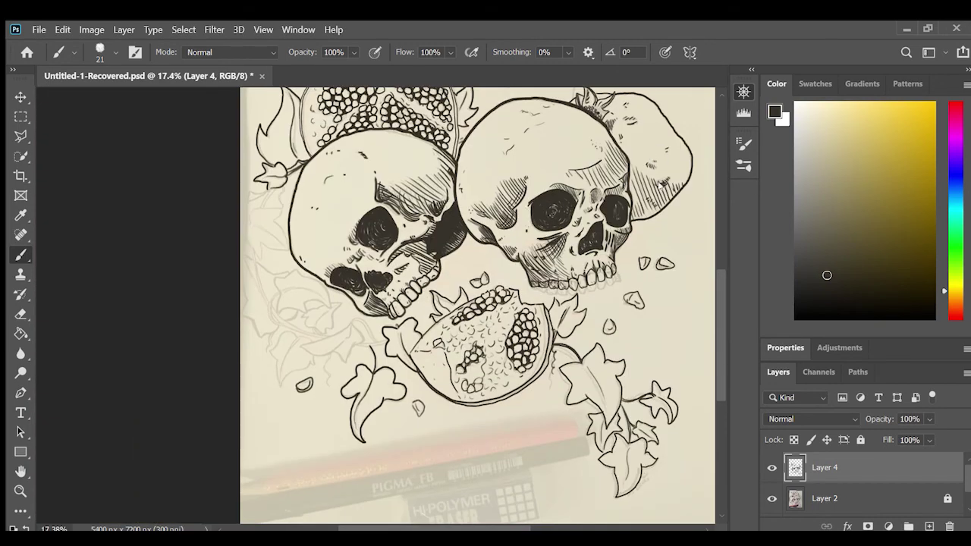
{"action": "scroll", "coordinate": [650, 176], "scroll_direction": "up", "scroll_amount": 5}
{"action": "scroll", "coordinate": [646, 147], "scroll_direction": "down", "scroll_amount": 3}
{"action": "left_click_drag", "start_coordinate": [388, 260], "coordinate": [370, 297]}
{"action": "mouse_move", "coordinate": [364, 305]}
{"action": "left_mouse_down"}
{"action": "mouse_move", "coordinate": [302, 349]}
{"action": "mouse_move", "coordinate": [226, 323]}
{"action": "mouse_move", "coordinate": [389, 255]}
{"action": "left_mouse_up"}
{"action": "mouse_move", "coordinate": [390, 256]}
{"action": "left_mouse_down"}
{"action": "mouse_move", "coordinate": [429, 309]}
{"action": "mouse_move", "coordinate": [369, 370]}
{"action": "left_mouse_up"}
{"action": "left_click_drag", "start_coordinate": [369, 370], "coordinate": [323, 342]}
{"action": "left_click_drag", "start_coordinate": [393, 318], "coordinate": [415, 312]}
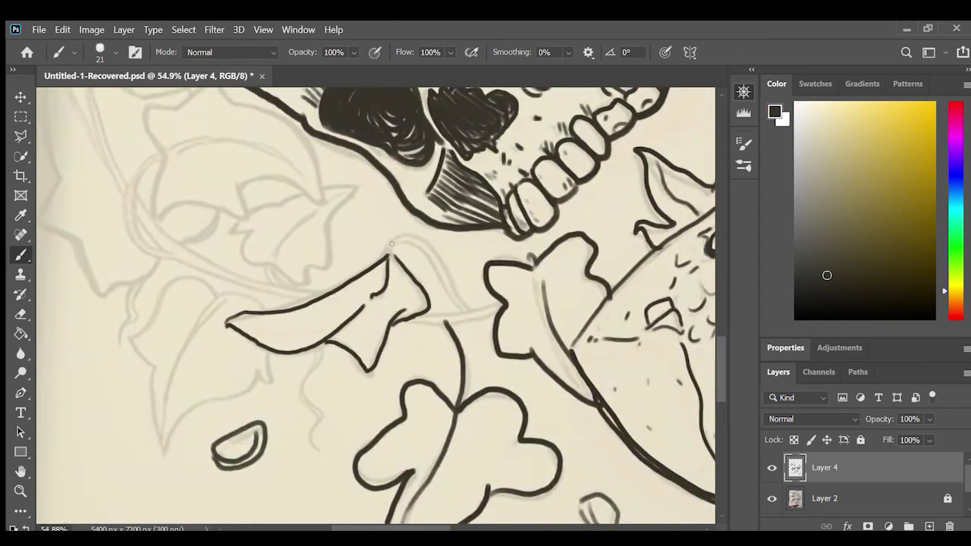
- Ink a curling stem from the leaf tip, a wavy stem and a second leaf outline
{"action": "left_click_drag", "start_coordinate": [391, 243], "coordinate": [463, 300]}
{"action": "mouse_move", "coordinate": [425, 312]}
{"action": "left_mouse_down"}
{"action": "mouse_move", "coordinate": [504, 302]}
{"action": "mouse_move", "coordinate": [421, 318]}
{"action": "left_mouse_up"}
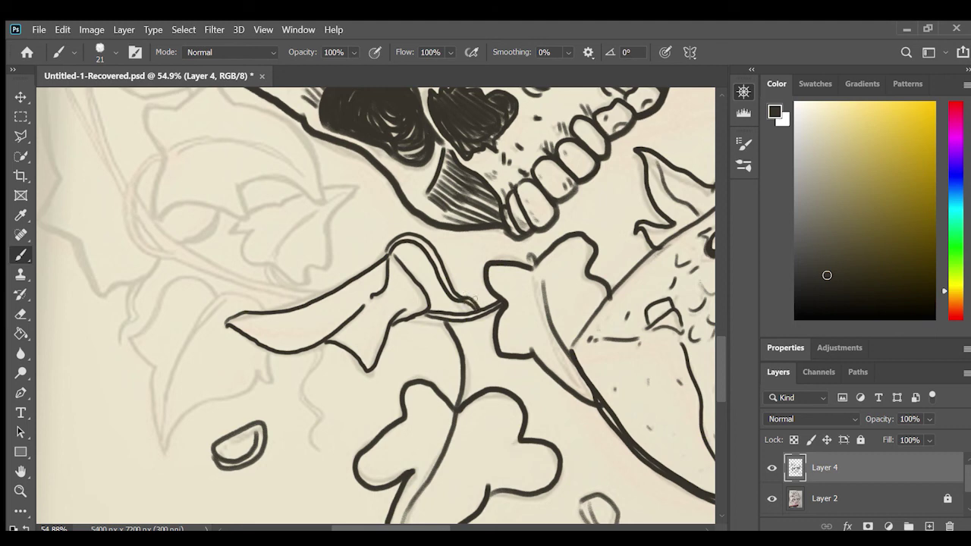
{"action": "mouse_move", "coordinate": [318, 343]}
{"action": "left_mouse_down"}
{"action": "mouse_move", "coordinate": [313, 448]}
{"action": "mouse_move", "coordinate": [301, 401]}
{"action": "left_mouse_up"}
{"action": "mouse_move", "coordinate": [220, 297]}
{"action": "left_mouse_down"}
{"action": "mouse_move", "coordinate": [167, 457]}
{"action": "mouse_move", "coordinate": [273, 349]}
{"action": "left_mouse_up"}
- Complete the second leaf's outline and midrib, and ink the double-lined vine stem
{"action": "mouse_move", "coordinate": [265, 307]}
{"action": "left_mouse_down"}
{"action": "mouse_move", "coordinate": [215, 297]}
{"action": "mouse_move", "coordinate": [167, 402]}
{"action": "left_mouse_up"}
{"action": "left_click_drag", "start_coordinate": [221, 293], "coordinate": [236, 284]}
{"action": "left_click_drag", "start_coordinate": [176, 255], "coordinate": [329, 295]}
{"action": "left_click_drag", "start_coordinate": [267, 262], "coordinate": [279, 287]}
{"action": "left_click_drag", "start_coordinate": [254, 229], "coordinate": [267, 265]}
{"action": "mouse_move", "coordinate": [272, 267]}
{"action": "left_mouse_down"}
{"action": "mouse_move", "coordinate": [286, 278]}
{"action": "mouse_move", "coordinate": [327, 258]}
{"action": "mouse_move", "coordinate": [360, 185]}
{"action": "mouse_move", "coordinate": [250, 206]}
{"action": "left_mouse_up"}
- Ink a pointed leaf with its midrib and a thin vein, undoing stray strokes
{"action": "left_click_drag", "start_coordinate": [250, 212], "coordinate": [231, 231]}
{"action": "left_click_drag", "start_coordinate": [273, 262], "coordinate": [301, 220]}
{"action": "mouse_move", "coordinate": [164, 146]}
{"action": "left_mouse_down"}
{"action": "mouse_move", "coordinate": [151, 225]}
{"action": "mouse_move", "coordinate": [250, 187]}
{"action": "mouse_move", "coordinate": [324, 200]}
{"action": "mouse_move", "coordinate": [220, 89]}
{"action": "mouse_move", "coordinate": [160, 146]}
{"action": "mouse_move", "coordinate": [296, 155]}
{"action": "left_mouse_up"}
{"action": "key", "text": "ctrl+z"}
{"action": "left_click_drag", "start_coordinate": [180, 150], "coordinate": [295, 151]}
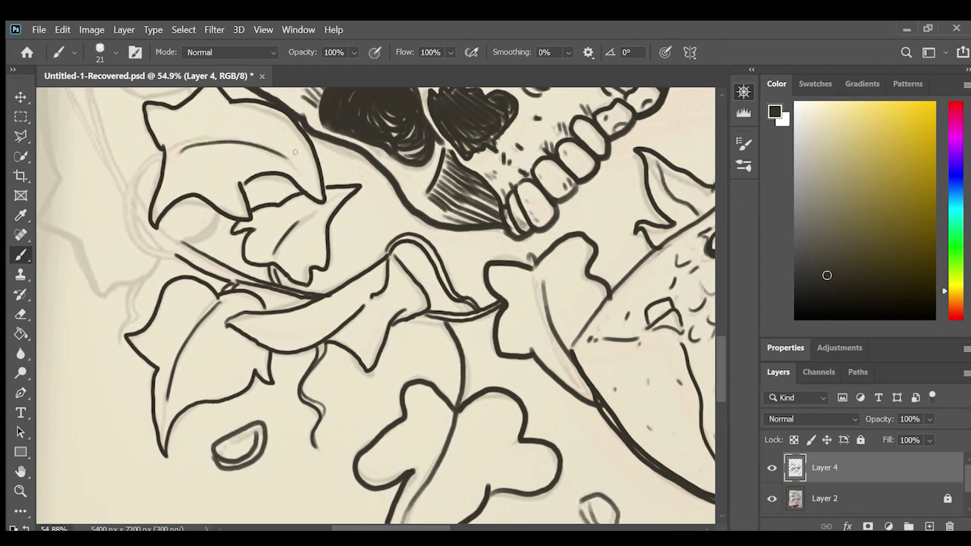
{"action": "key", "text": "ctrl+z"}
- Ink a double curve down the leaf's left edge and the stem curving beside it
{"action": "mouse_move", "coordinate": [164, 145]}
{"action": "left_mouse_down"}
{"action": "mouse_move", "coordinate": [176, 257]}
{"action": "mouse_move", "coordinate": [220, 213]}
{"action": "mouse_move", "coordinate": [216, 204]}
{"action": "left_mouse_up"}
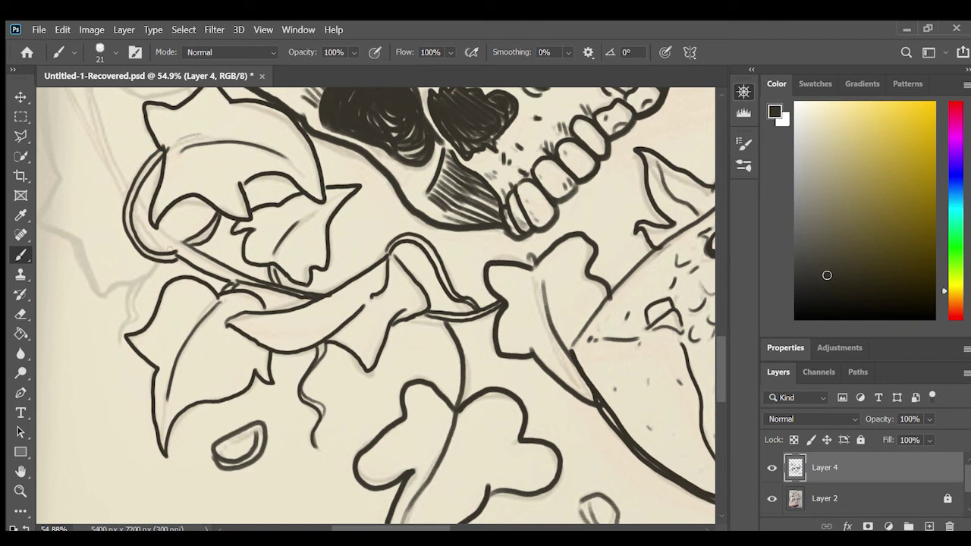
{"action": "left_click_drag", "start_coordinate": [168, 252], "coordinate": [88, 94]}
{"action": "left_click_drag", "start_coordinate": [131, 186], "coordinate": [97, 90]}
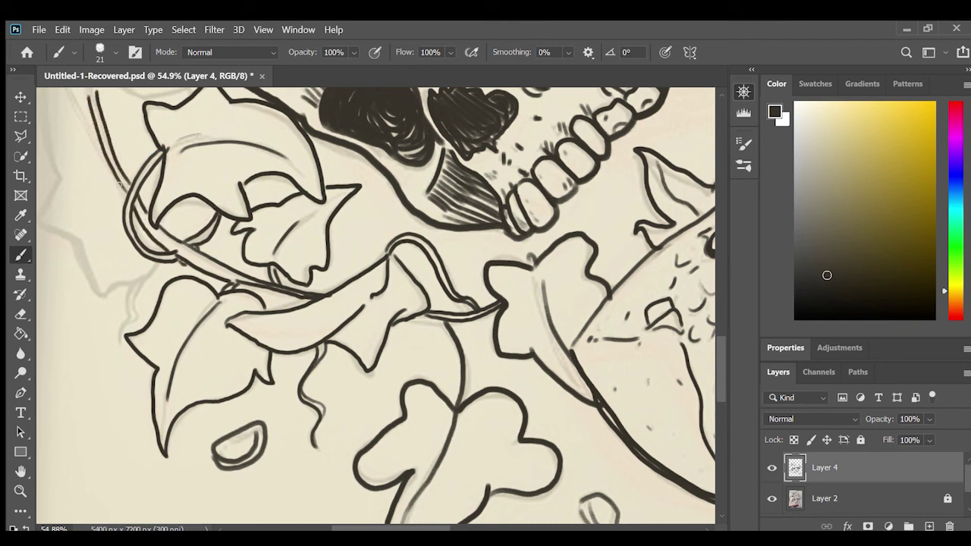
{"action": "mouse_move", "coordinate": [159, 264]}
{"action": "left_mouse_down"}
{"action": "mouse_move", "coordinate": [109, 285]}
{"action": "mouse_move", "coordinate": [39, 179]}
{"action": "mouse_move", "coordinate": [45, 105]}
{"action": "left_mouse_up"}
{"action": "scroll", "coordinate": [639, 147], "scroll_direction": "up", "scroll_amount": 4}
{"action": "scroll", "coordinate": [639, 147], "scroll_direction": "up", "scroll_amount": 1}
{"action": "mouse_move", "coordinate": [50, 265]}
{"action": "left_mouse_down"}
{"action": "mouse_move", "coordinate": [42, 196]}
{"action": "mouse_move", "coordinate": [161, 246]}
{"action": "mouse_move", "coordinate": [191, 233]}
{"action": "left_mouse_up"}
- Add strokes along the left leaf edge, undoing misses, and extend its top outline to the stems
{"action": "left_click_drag", "start_coordinate": [48, 214], "coordinate": [120, 370]}
{"action": "mouse_move", "coordinate": [79, 171]}
{"action": "left_mouse_down"}
{"action": "mouse_move", "coordinate": [90, 258]}
{"action": "mouse_move", "coordinate": [100, 264]}
{"action": "left_mouse_up"}
{"action": "key", "text": "ctrl+z"}
{"action": "key", "text": "ctrl+z"}
{"action": "left_click_drag", "start_coordinate": [81, 188], "coordinate": [103, 276]}
{"action": "key", "text": "ctrl+z"}
{"action": "left_click_drag", "start_coordinate": [109, 237], "coordinate": [81, 223]}
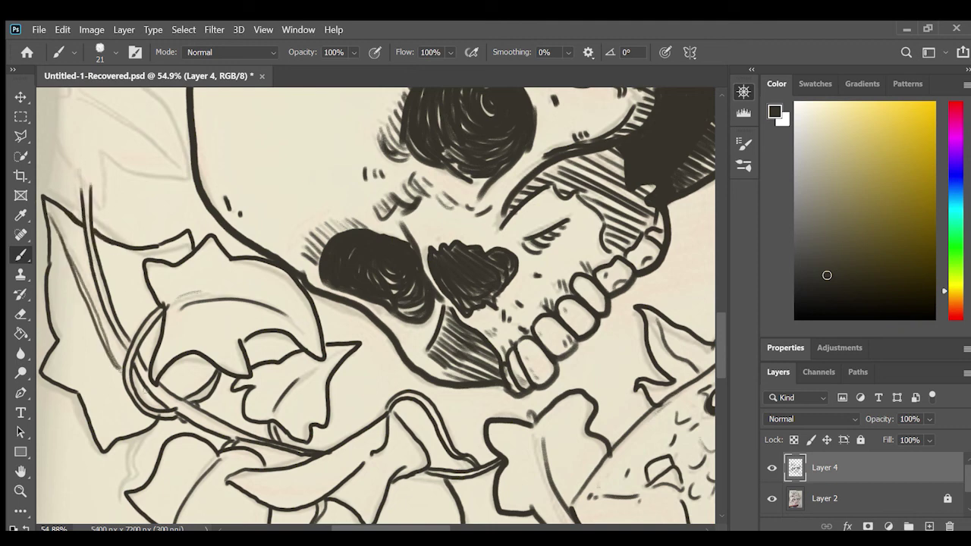
- Ink the lower-left leaf and stem lines, plus the left-edge leaf's outline and veins
{"action": "mouse_move", "coordinate": [164, 383]}
{"action": "left_mouse_down"}
{"action": "mouse_move", "coordinate": [133, 405]}
{"action": "mouse_move", "coordinate": [132, 453]}
{"action": "left_mouse_up"}
{"action": "mouse_move", "coordinate": [142, 444]}
{"action": "left_mouse_down"}
{"action": "mouse_move", "coordinate": [97, 516]}
{"action": "mouse_move", "coordinate": [95, 505]}
{"action": "left_mouse_up"}
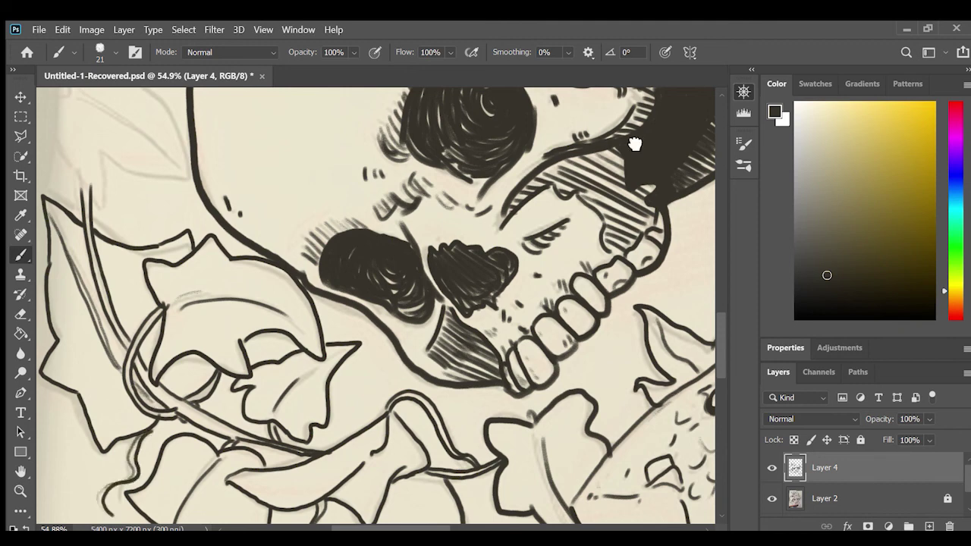
{"action": "left_click_drag", "start_coordinate": [635, 144], "coordinate": [634, 300]}
{"action": "mouse_move", "coordinate": [71, 252]}
{"action": "left_mouse_down"}
{"action": "mouse_move", "coordinate": [97, 319]}
{"action": "mouse_move", "coordinate": [185, 333]}
{"action": "mouse_move", "coordinate": [135, 199]}
{"action": "mouse_move", "coordinate": [64, 250]}
{"action": "left_mouse_up"}
{"action": "mouse_move", "coordinate": [80, 254]}
{"action": "left_mouse_down"}
{"action": "mouse_move", "coordinate": [156, 303]}
{"action": "mouse_move", "coordinate": [118, 273]}
{"action": "left_mouse_up"}
- Add finishing strokes to the top-left leaf, then fit the whole drawing in the window
{"action": "left_click_drag", "start_coordinate": [151, 136], "coordinate": [103, 194]}
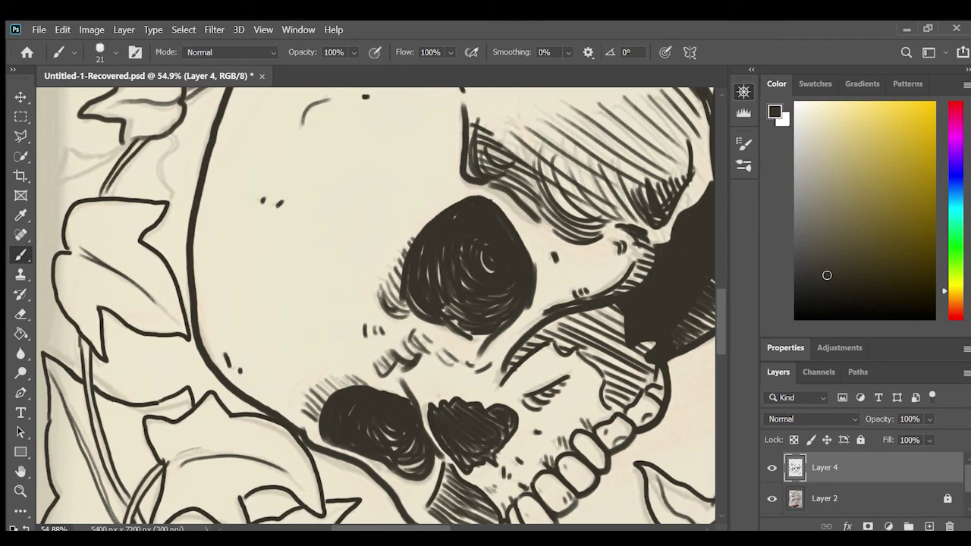
{"action": "left_click_drag", "start_coordinate": [179, 130], "coordinate": [155, 197]}
{"action": "left_click_drag", "start_coordinate": [129, 138], "coordinate": [58, 176]}
{"action": "left_click_drag", "start_coordinate": [683, 91], "coordinate": [642, 135]}
{"action": "key", "text": "ctrl+0"}
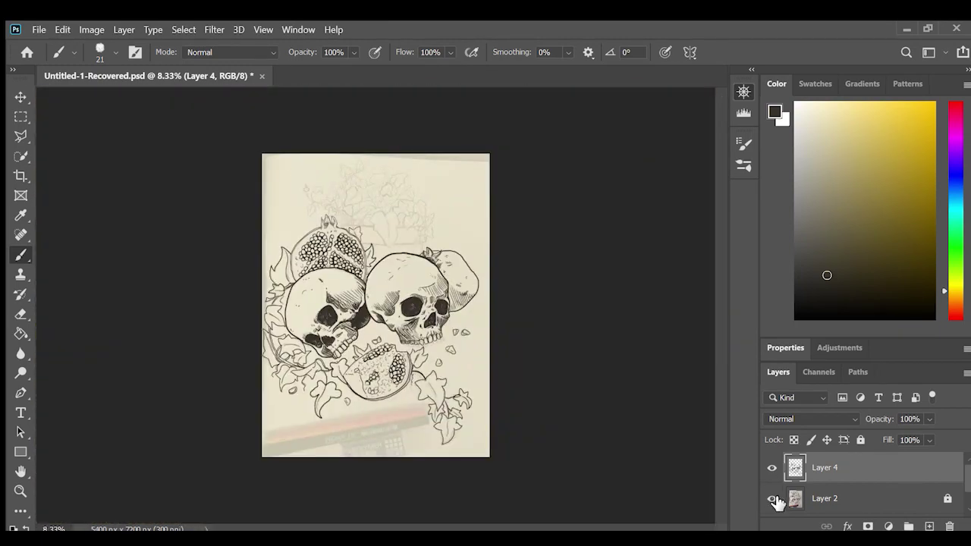
- Hide Layer 2, the pencil sketch, leaving only the clean ink linework visible
{"action": "left_click", "coordinate": [772, 498]}
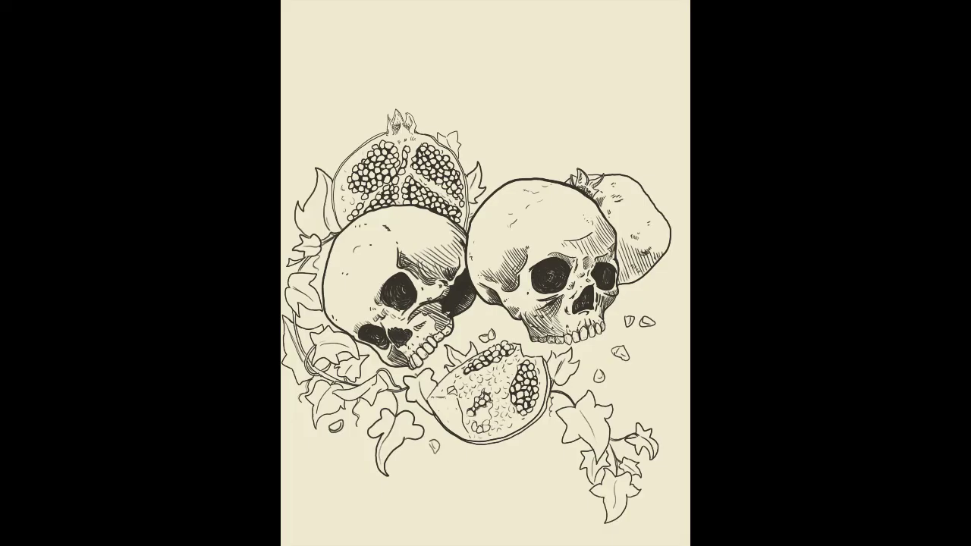